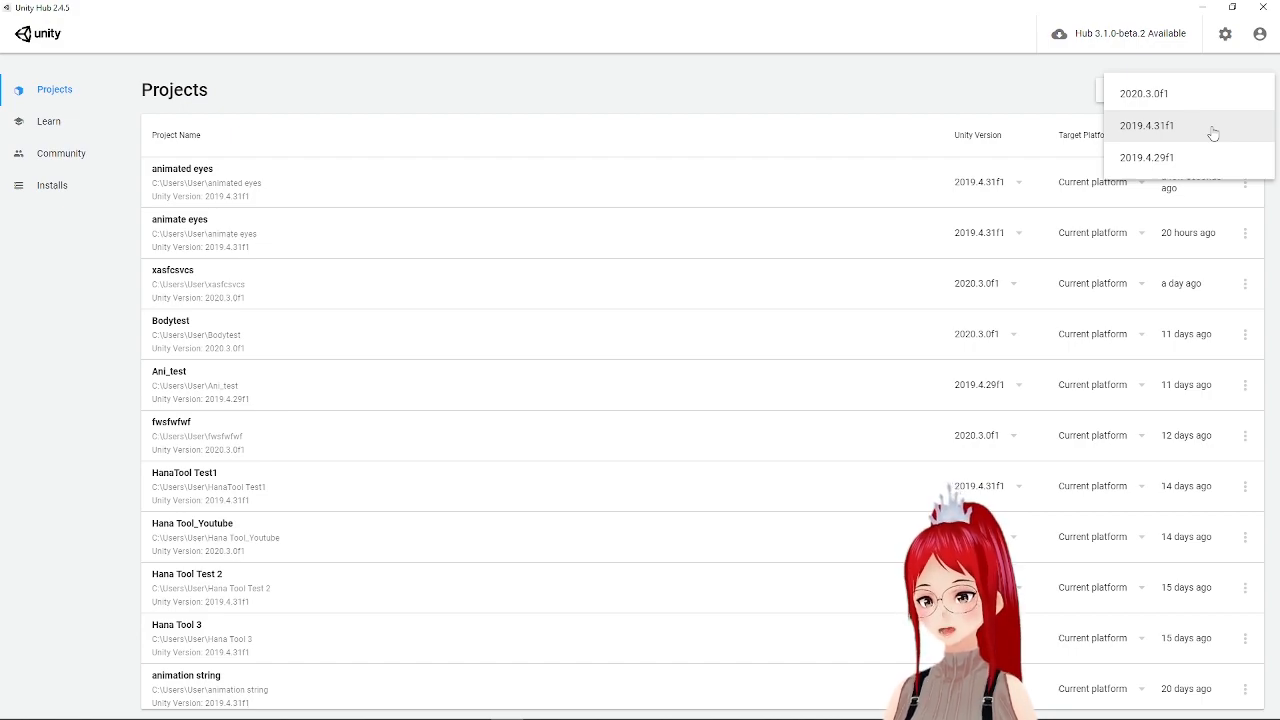
Create a new 3D project named animate eyesV2 with Unity version 2019.4.31f1.
{"action": "left_click", "coordinate": [1213, 131]}
{"action": "key", "text": "ctrl+shift+Left"}
{"action": "key", "text": "ctrl+shift+Left"}
{"action": "key", "text": "ctrl+shift+Left"}
{"action": "type", "text": "animated eyes"}
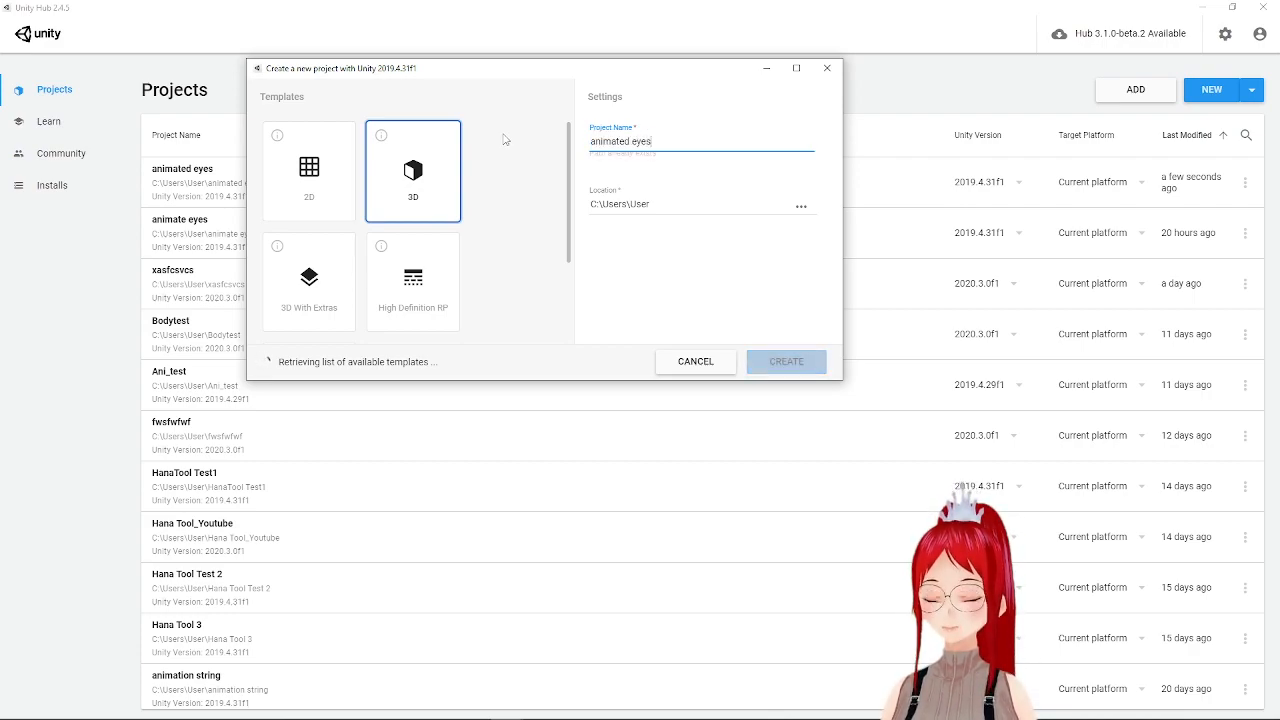
{"action": "key", "text": "BackSpace"}
{"action": "key", "text": "BackSpace"}
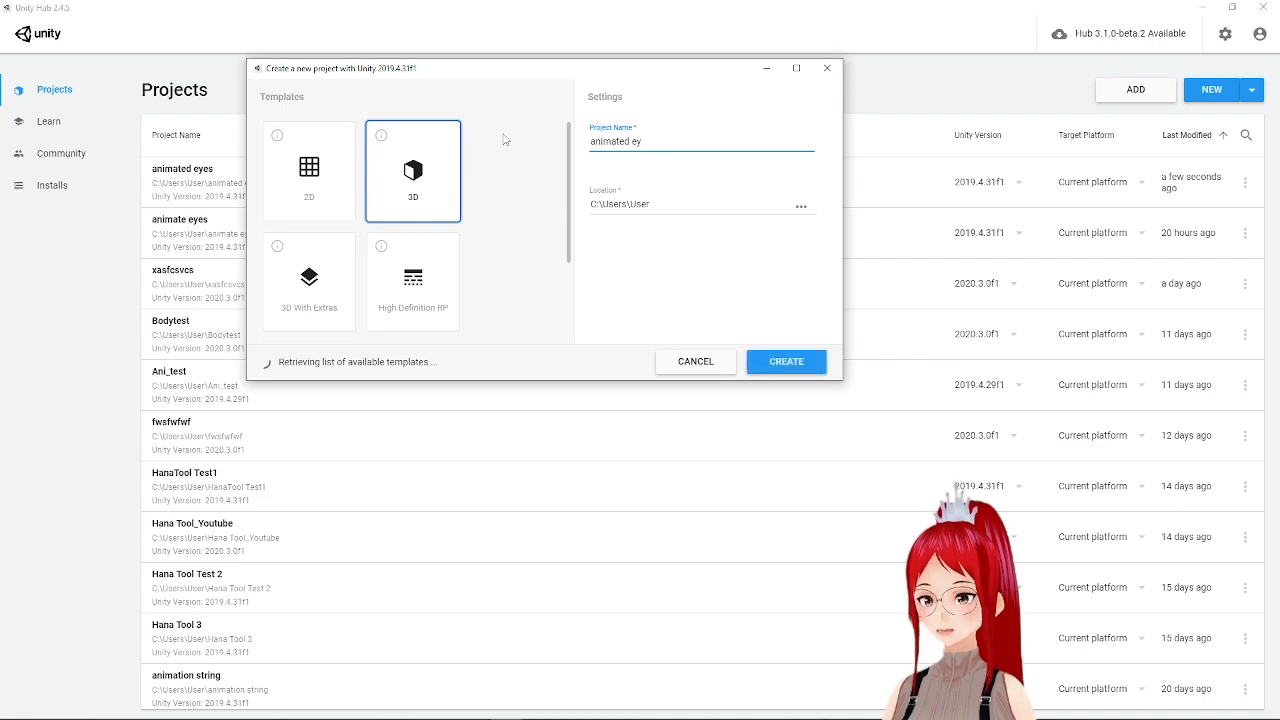
{"action": "key", "text": "BackSpace"}
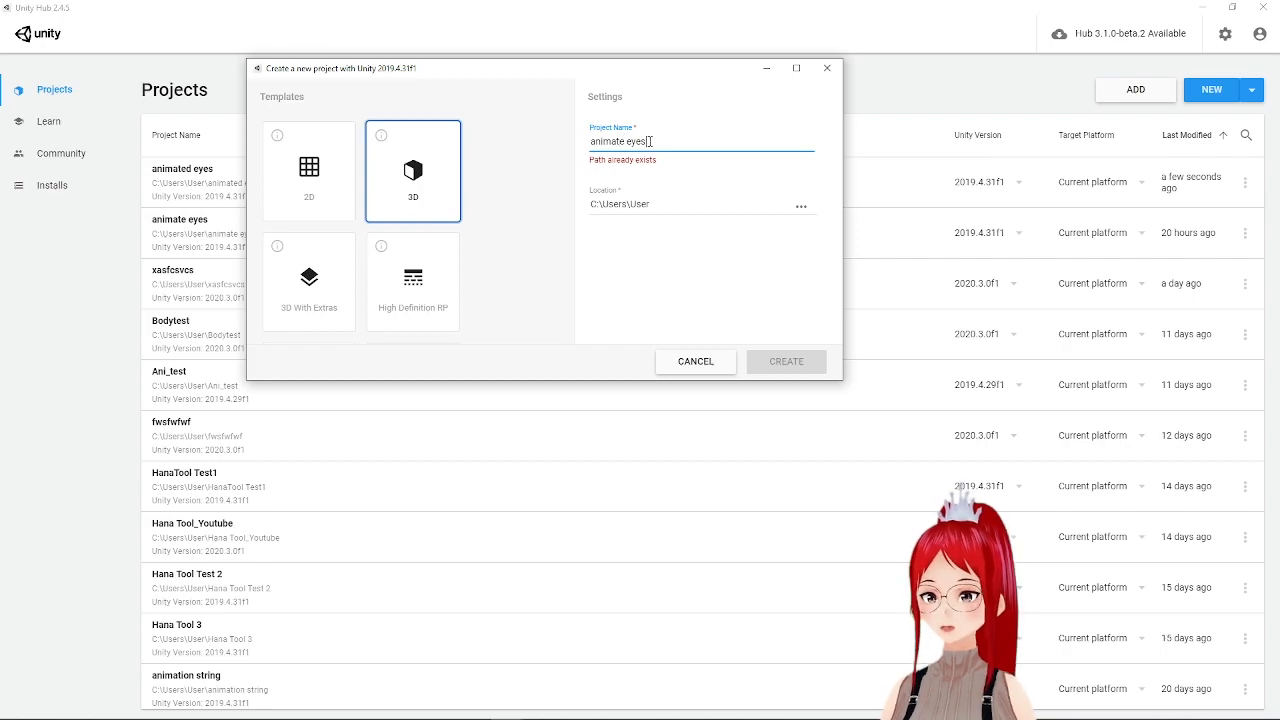
{"action": "type", "text": "V2"}
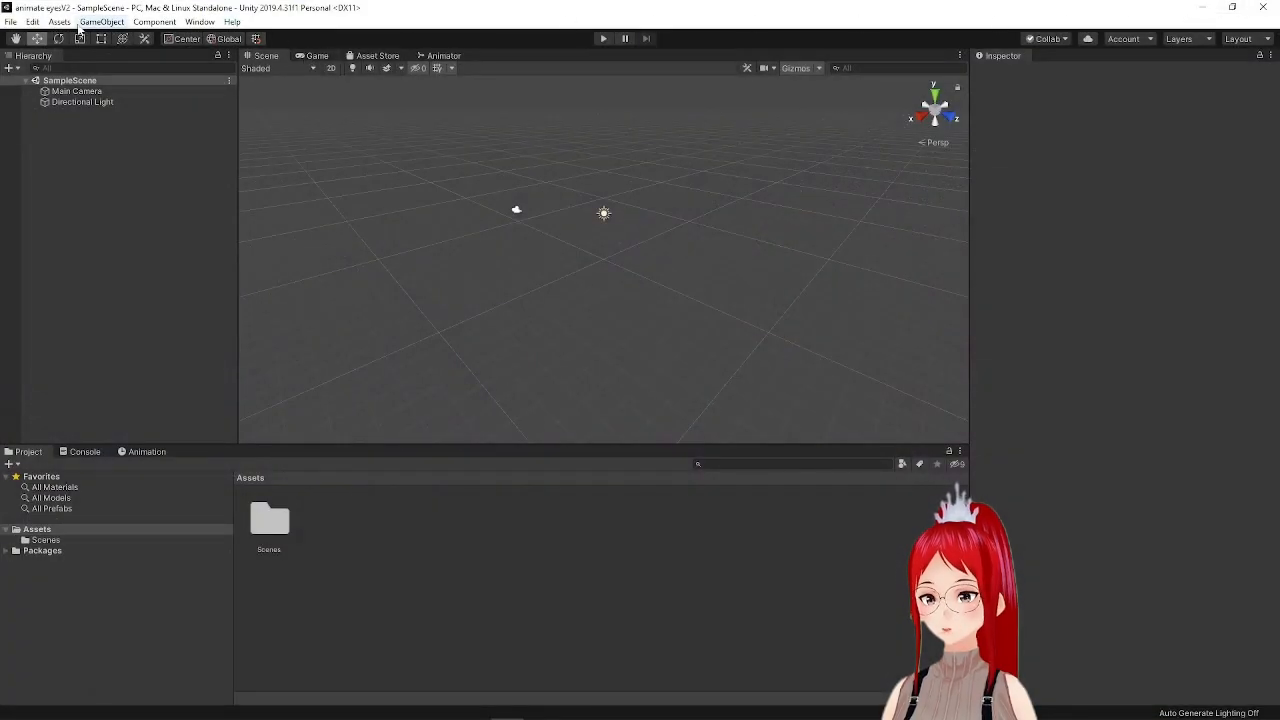
Import the custom package UniVRM-0.92.0_2487.unitypackage from Downloads into the project.
{"action": "left_click", "coordinate": [60, 22]}
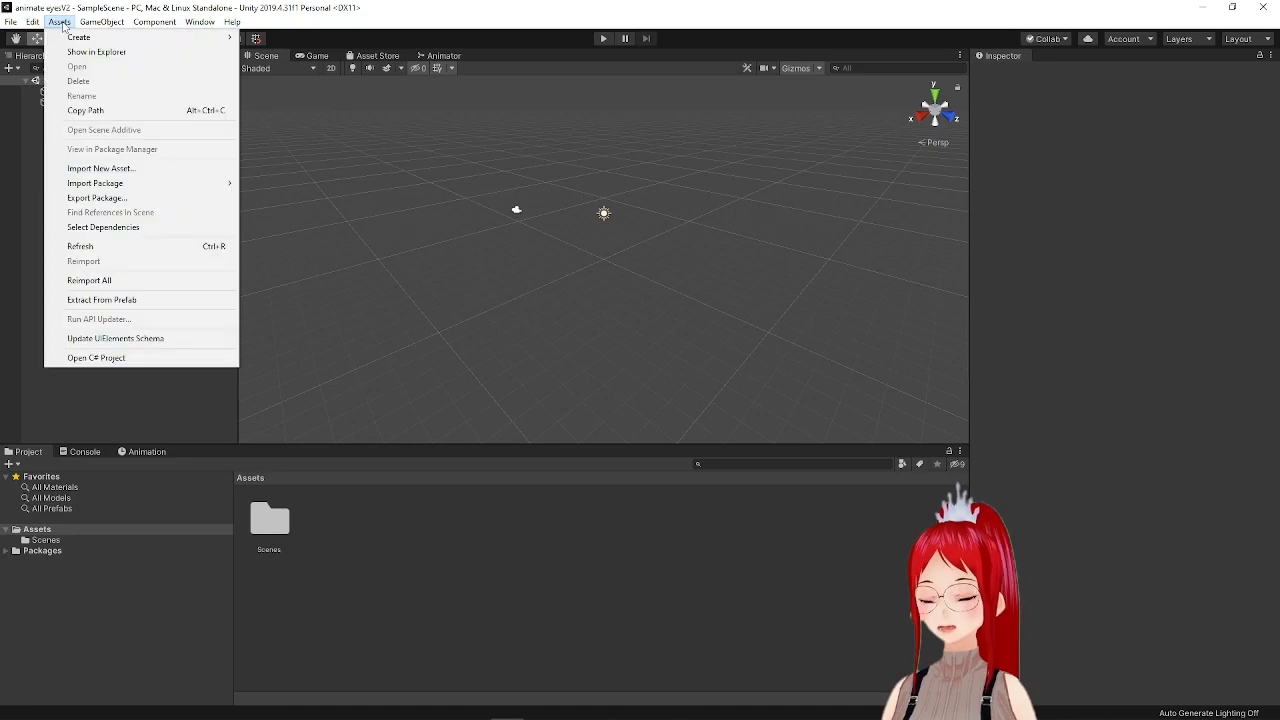
{"action": "mouse_move", "coordinate": [101, 186]}
{"action": "left_click", "coordinate": [252, 186]}
{"action": "left_click", "coordinate": [298, 172]}
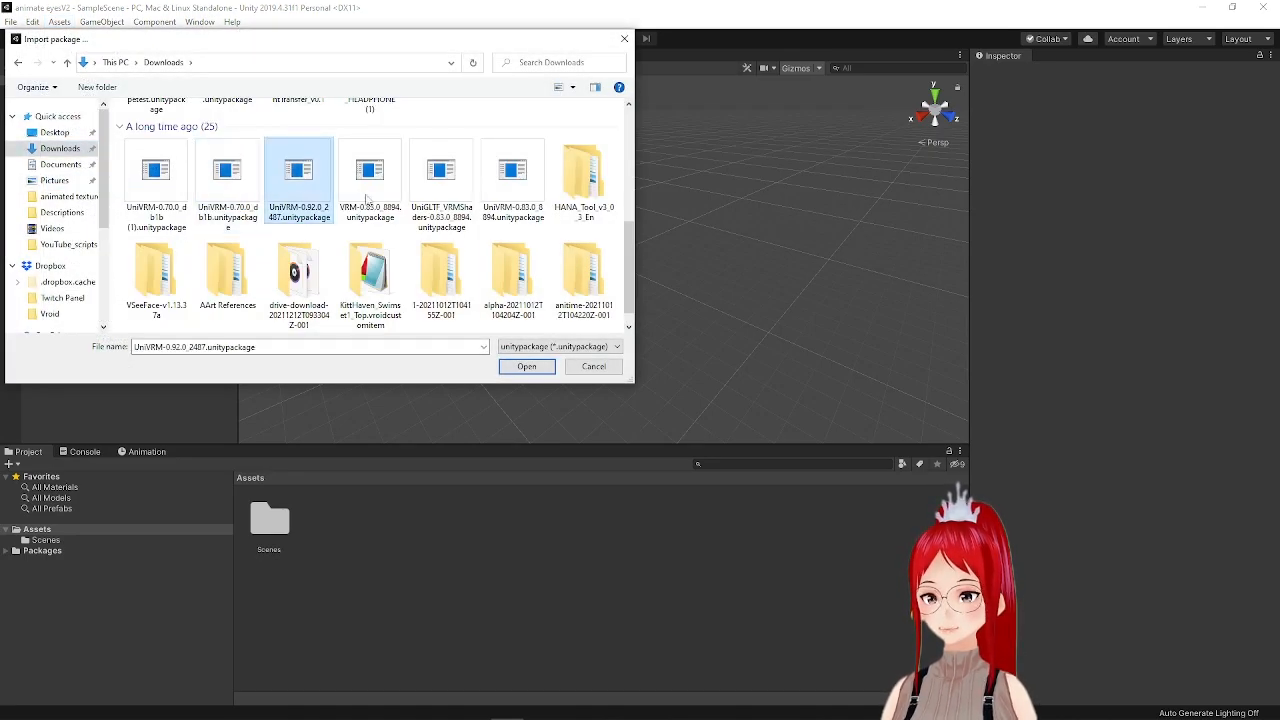
{"action": "left_click", "coordinate": [526, 366]}
Import the custom package VSF_SDK_v1.13.37b.unitypackage from Downloads into the project.
{"action": "left_click", "coordinate": [59, 21]}
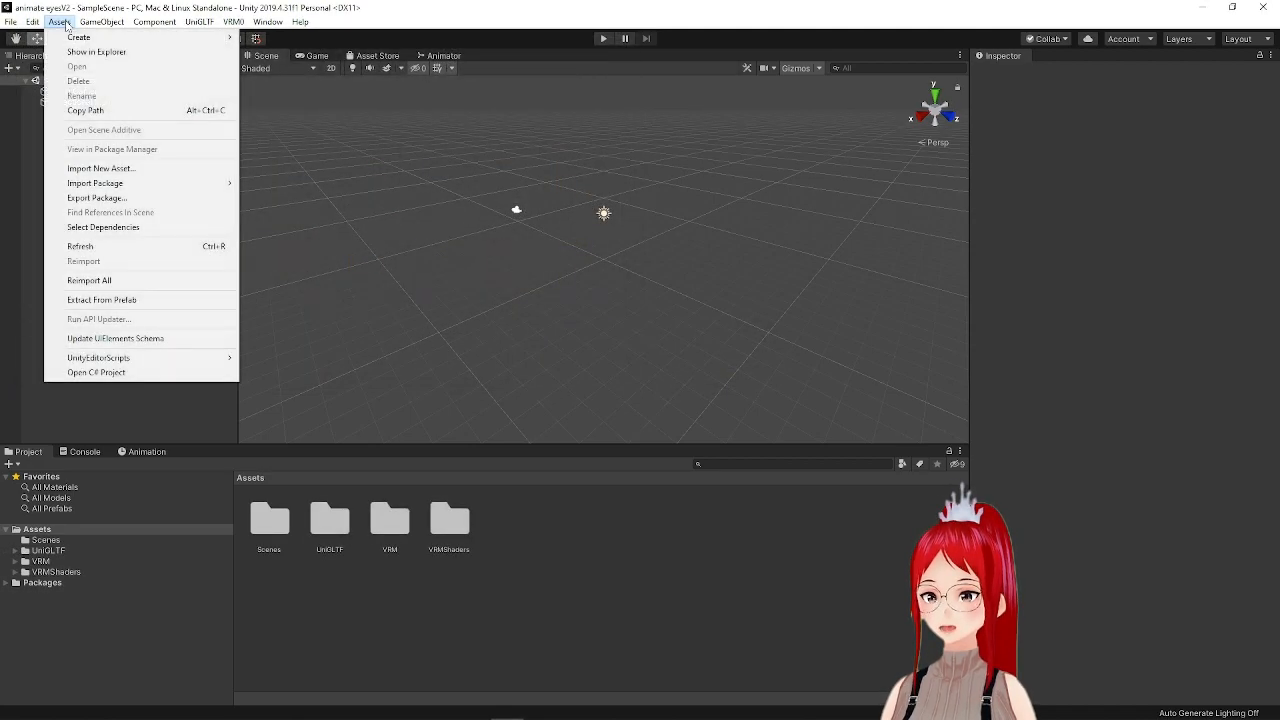
{"action": "mouse_move", "coordinate": [108, 186]}
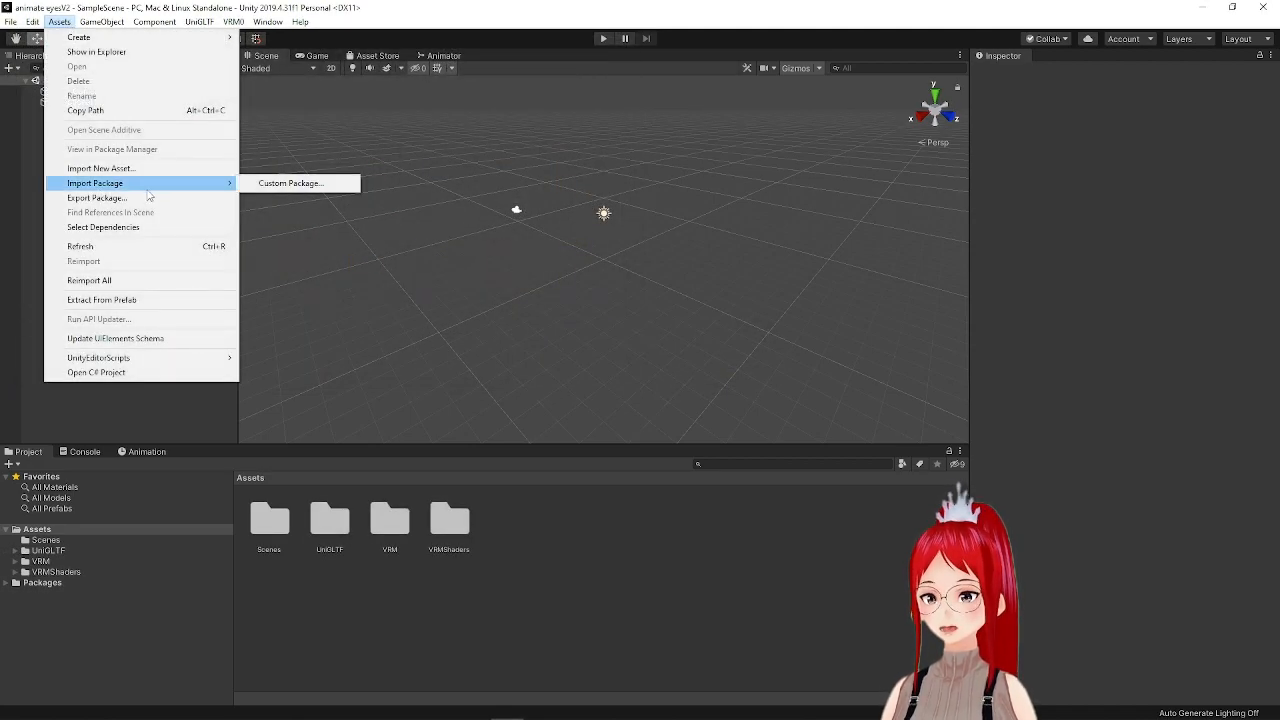
{"action": "left_click", "coordinate": [300, 184]}
{"action": "scroll", "coordinate": [310, 193], "scroll_direction": "down", "scroll_amount": 1}
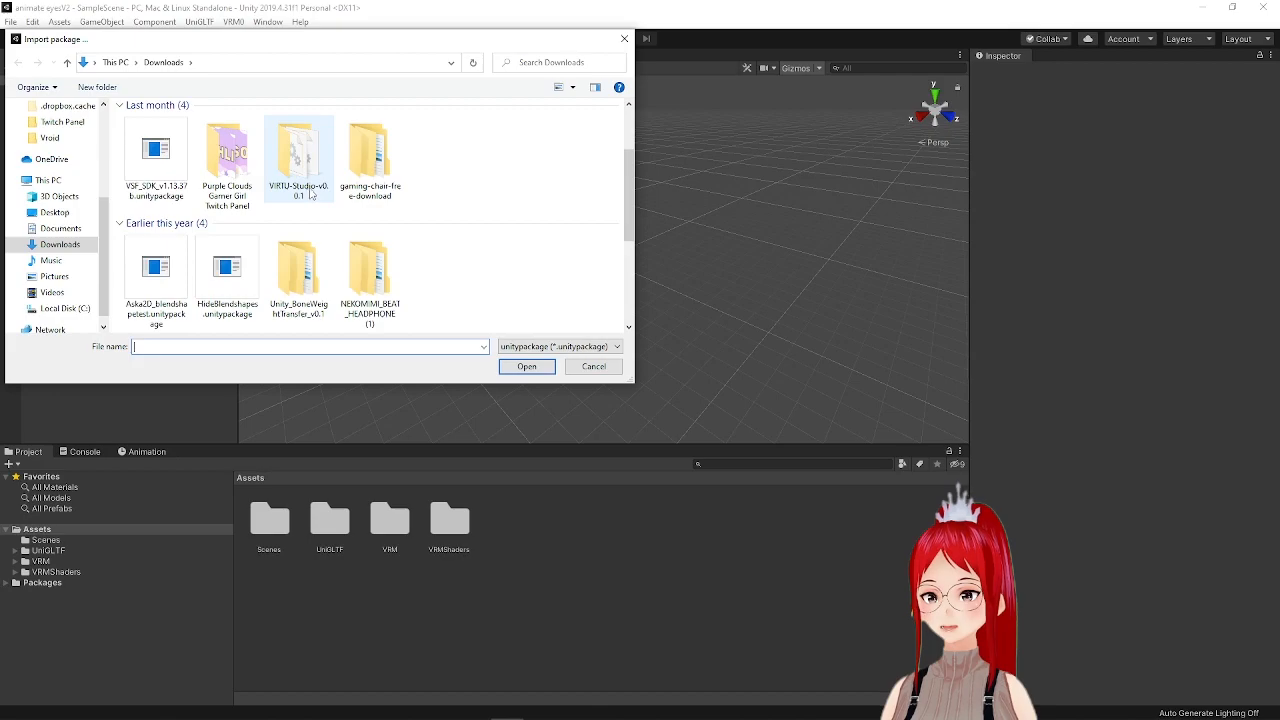
{"action": "left_click", "coordinate": [156, 155]}
{"action": "left_click", "coordinate": [524, 366]}
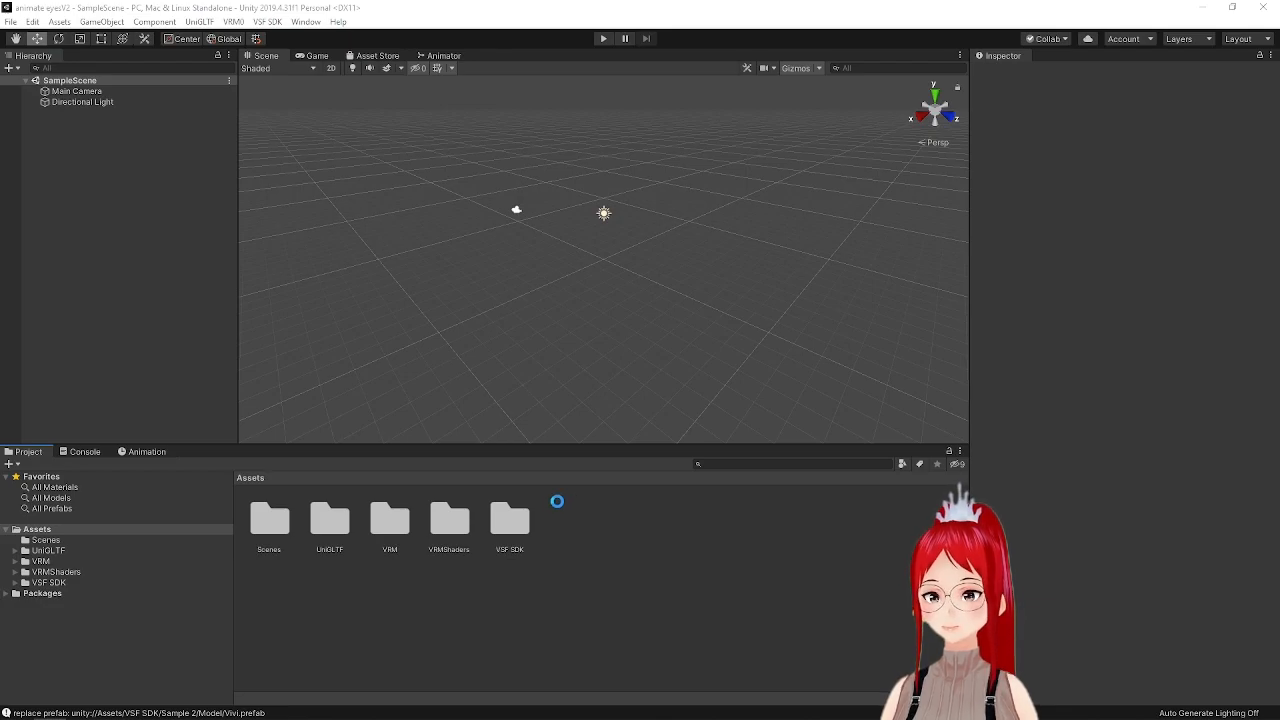
Place the Aska_2D_testmodel prefab in the scene and add a Quad 3D object to the scene root.
{"action": "left_click_drag", "start_coordinate": [271, 590], "coordinate": [140, 188]}
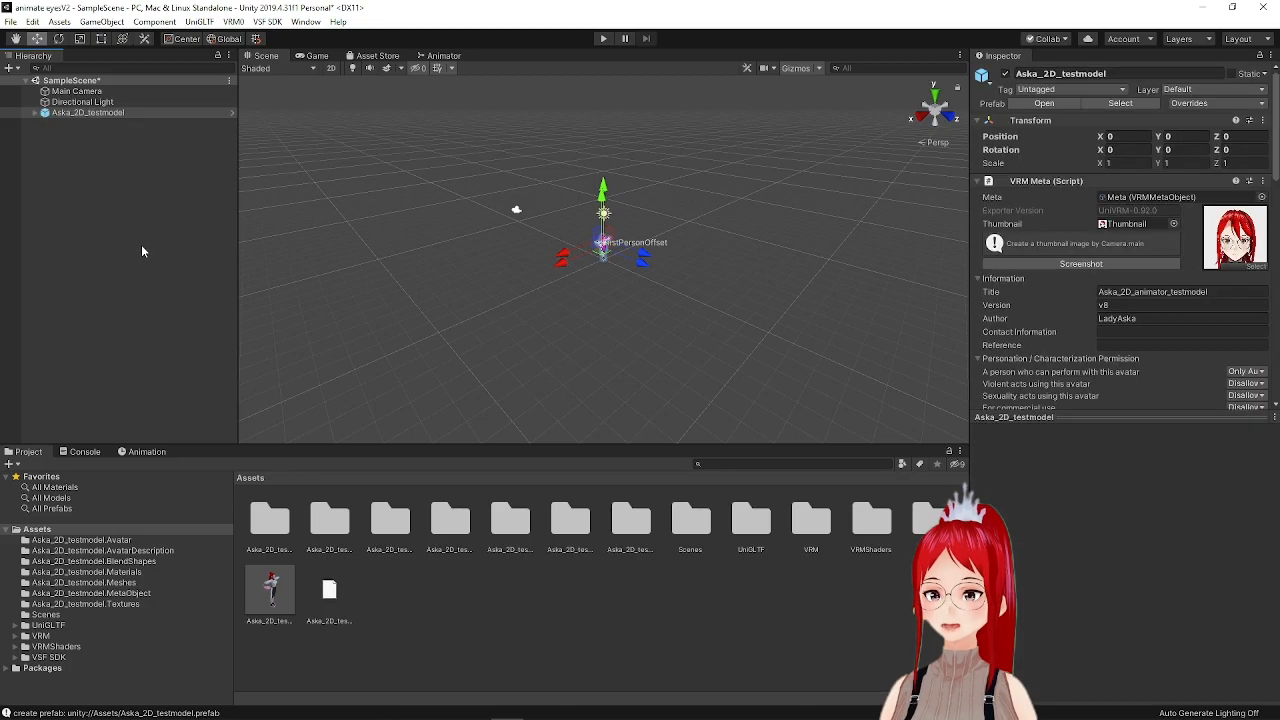
{"action": "right_click", "coordinate": [184, 201]}
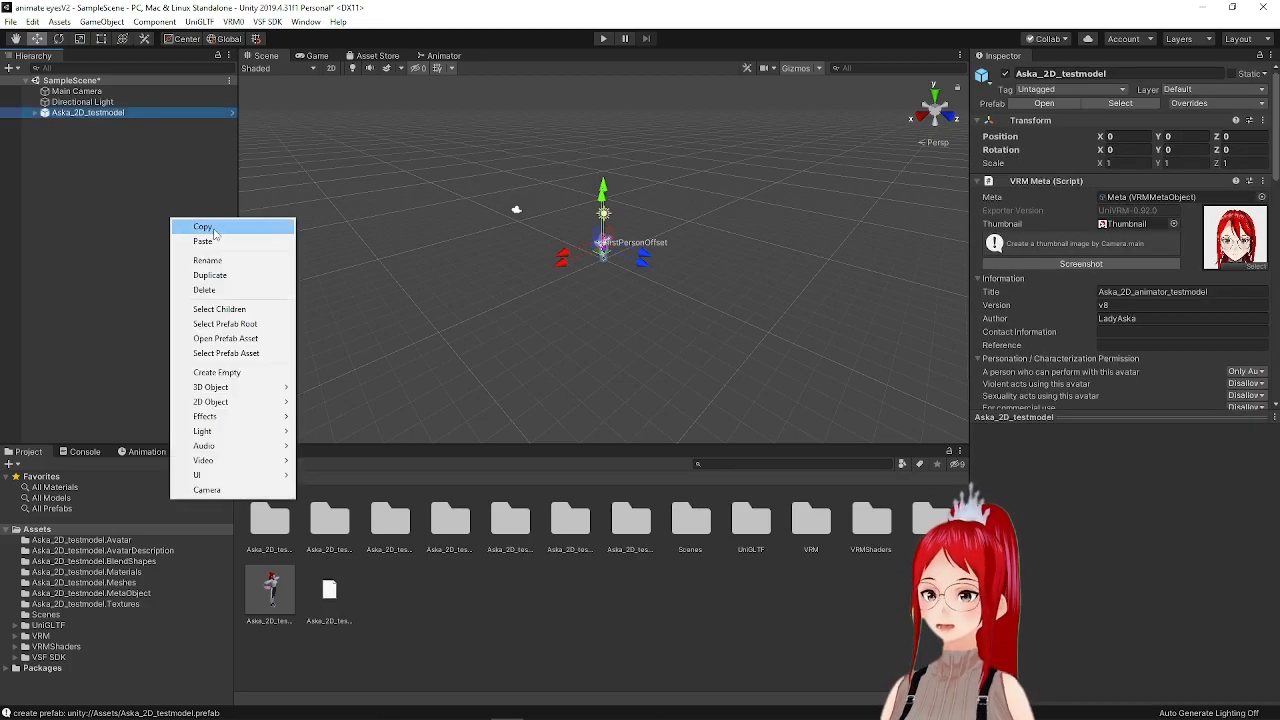
{"action": "mouse_move", "coordinate": [277, 394]}
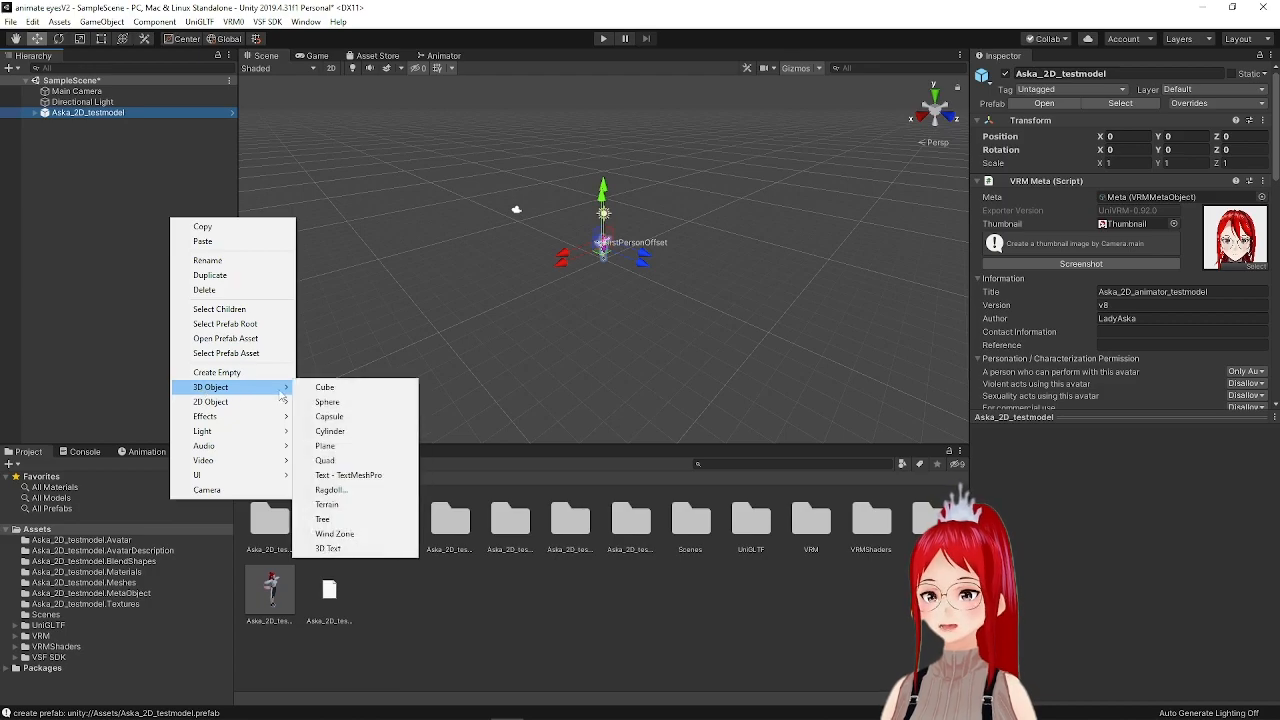
{"action": "left_click", "coordinate": [362, 461]}
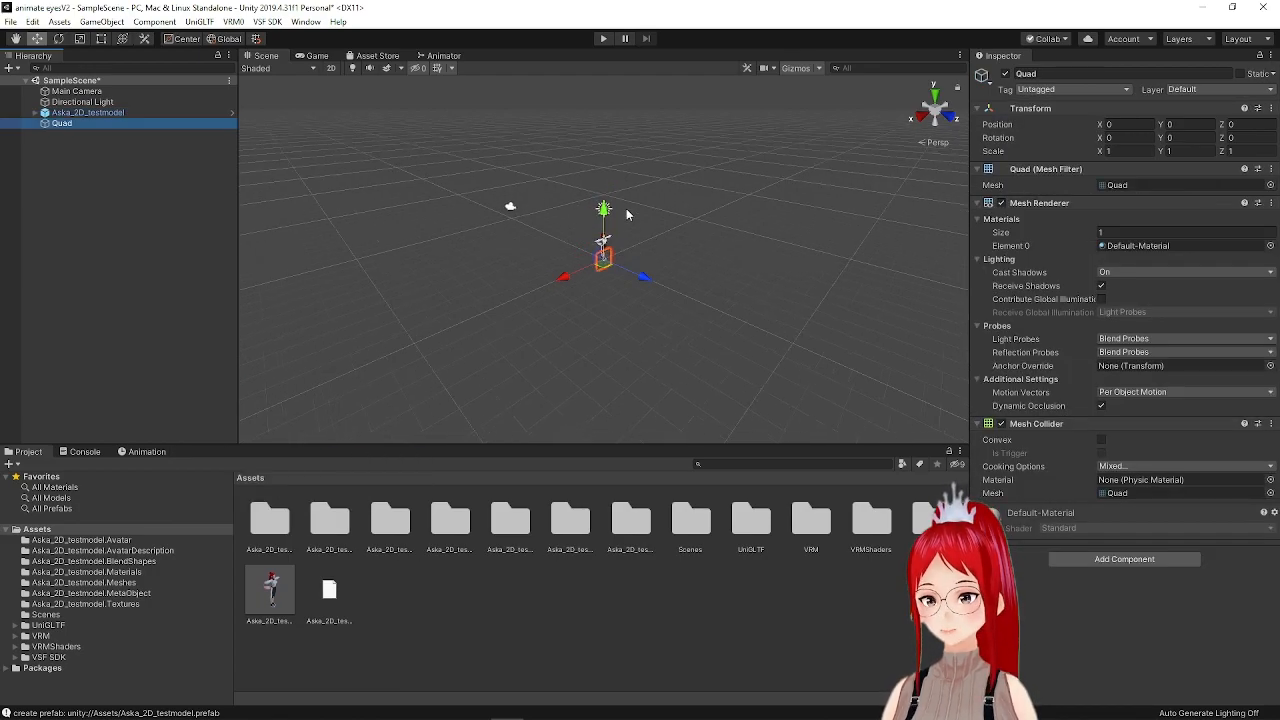
{"action": "scroll", "coordinate": [626, 210], "scroll_direction": "up", "scroll_amount": 5}
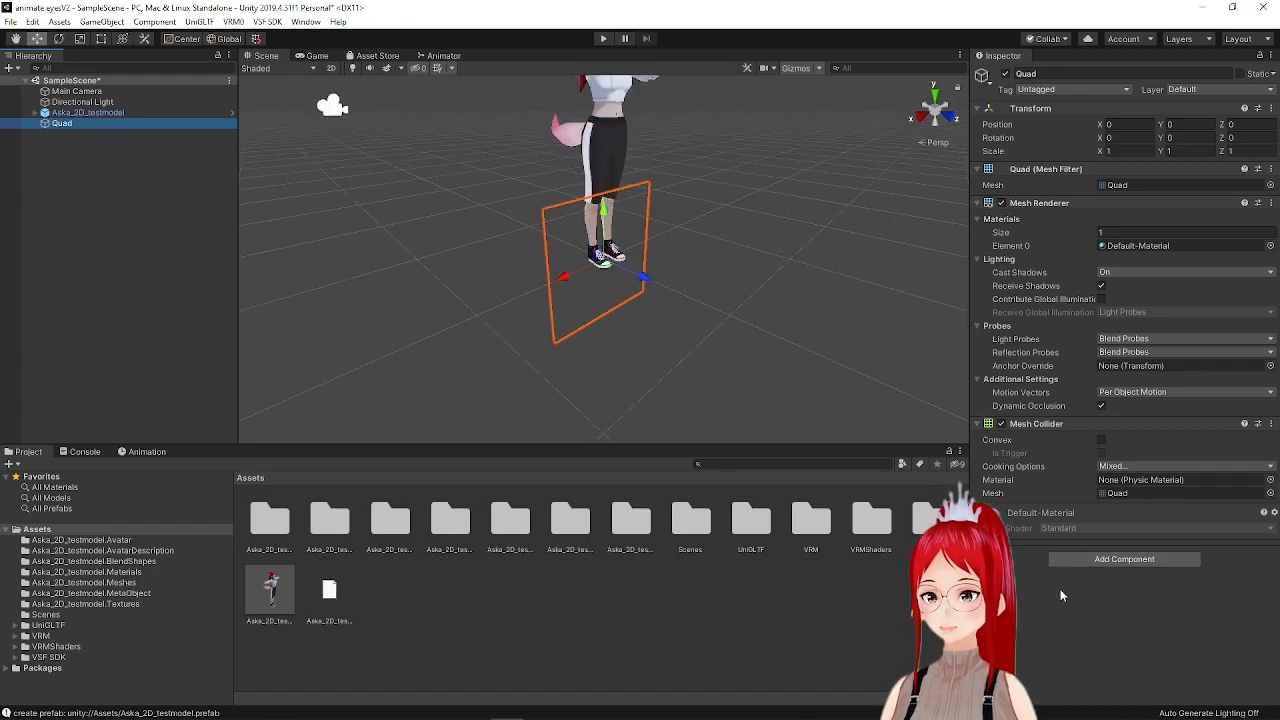
Add a Video Player component to the Quad and enable its Loop option.
{"action": "left_click", "coordinate": [1130, 560]}
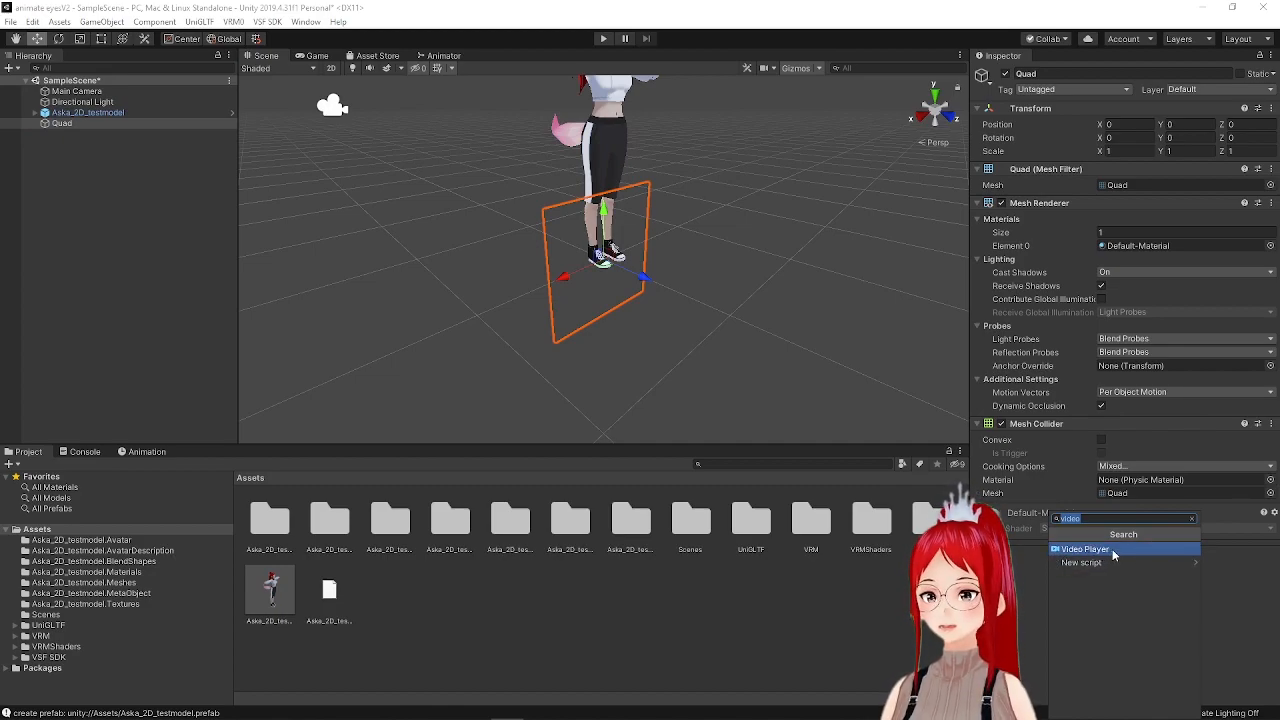
{"action": "left_click", "coordinate": [1110, 553]}
{"action": "scroll", "coordinate": [1005, 500], "scroll_direction": "down", "scroll_amount": 1}
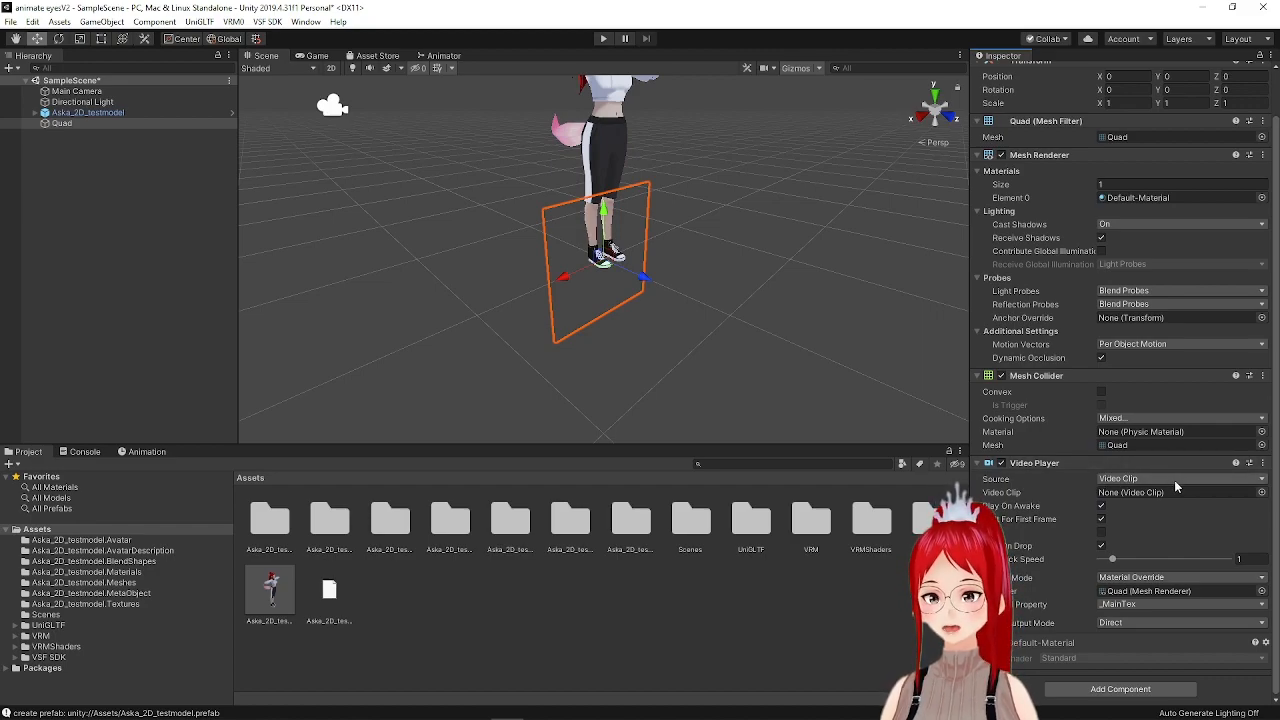
{"action": "left_click", "coordinate": [1101, 533]}
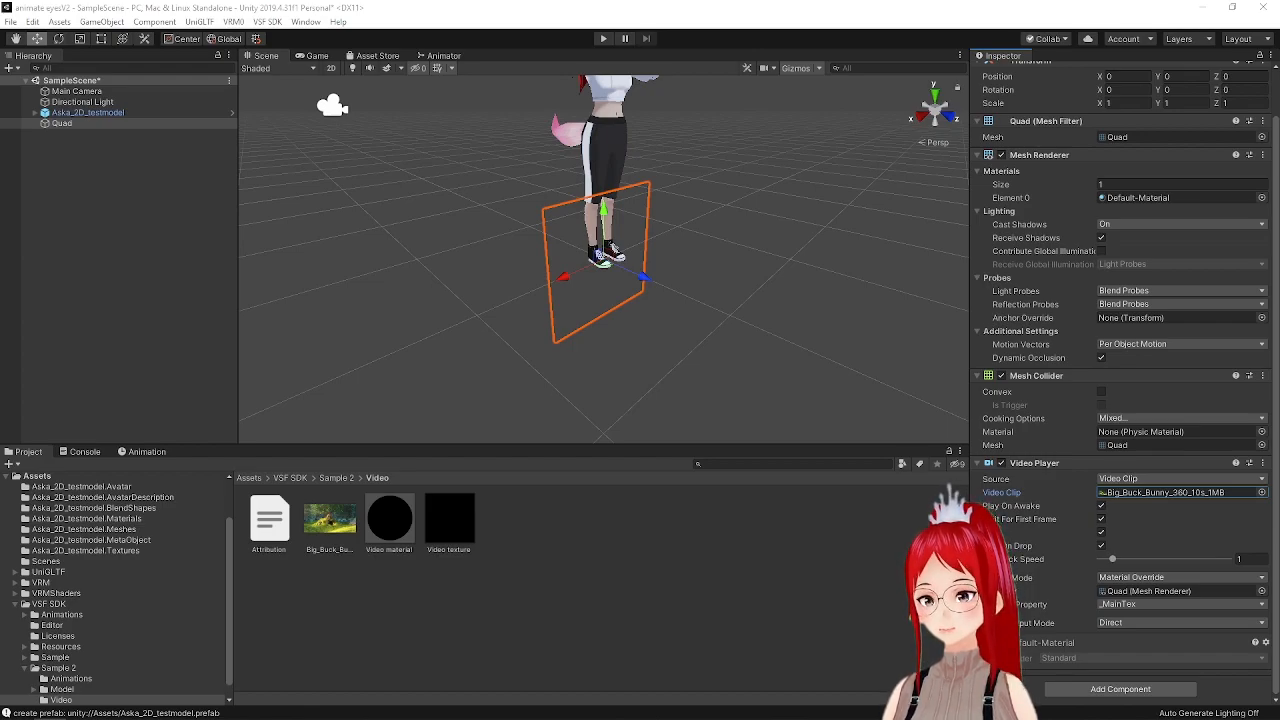
Import eye_test2_heart_animation_v2.webm into the VSF SDK Sample 2 Video folder and assign it as the Quad's video clip.
{"action": "left_click_drag", "start_coordinate": [24, 406], "coordinate": [517, 516]}
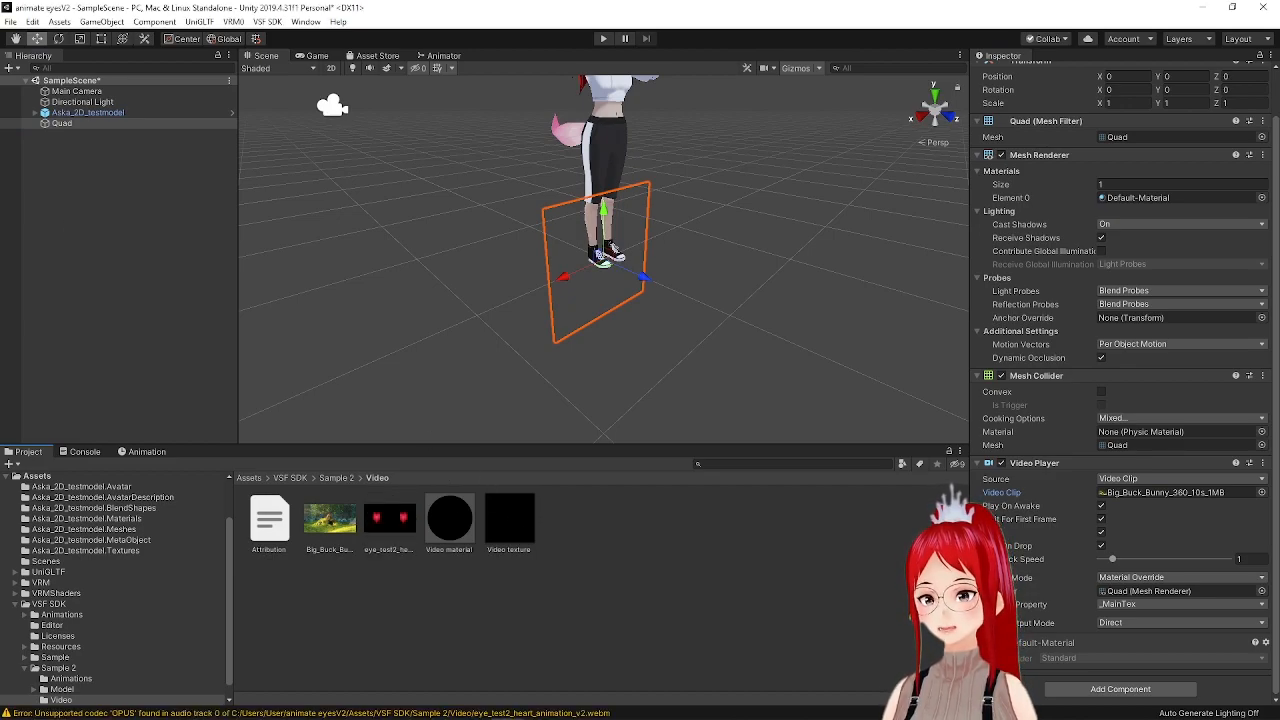
{"action": "left_click", "coordinate": [391, 521]}
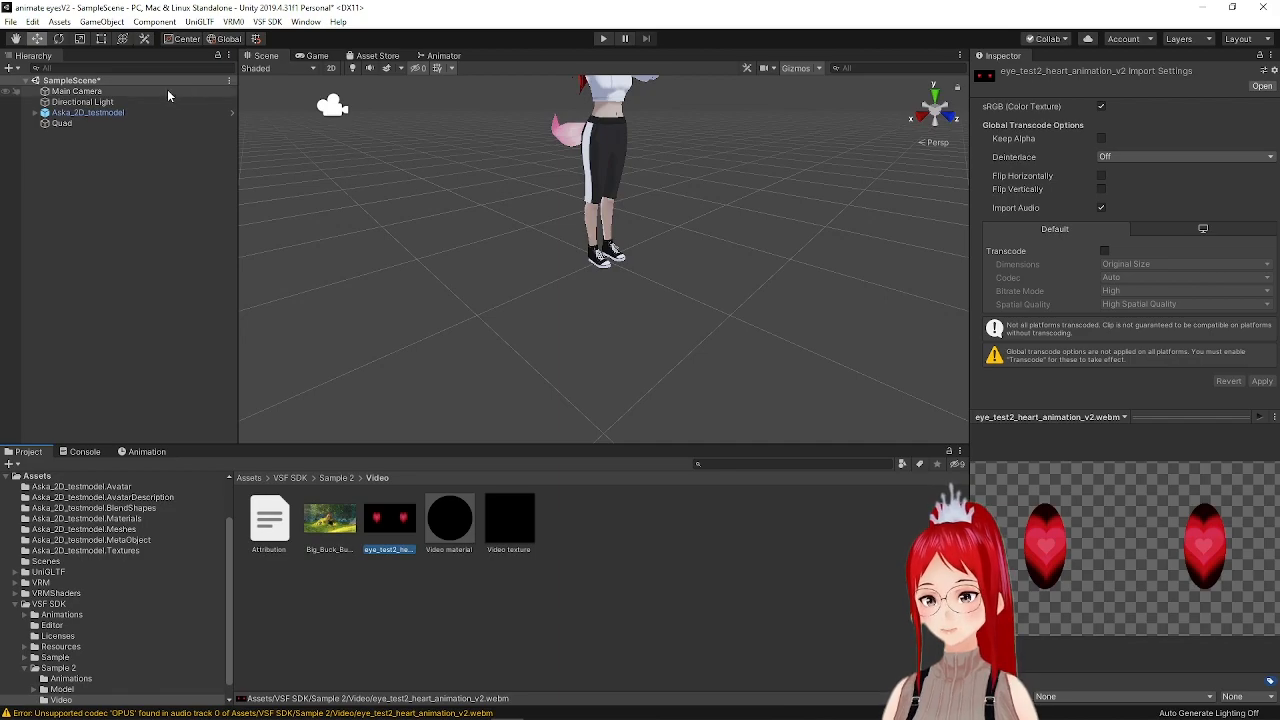
{"action": "left_click", "coordinate": [76, 124]}
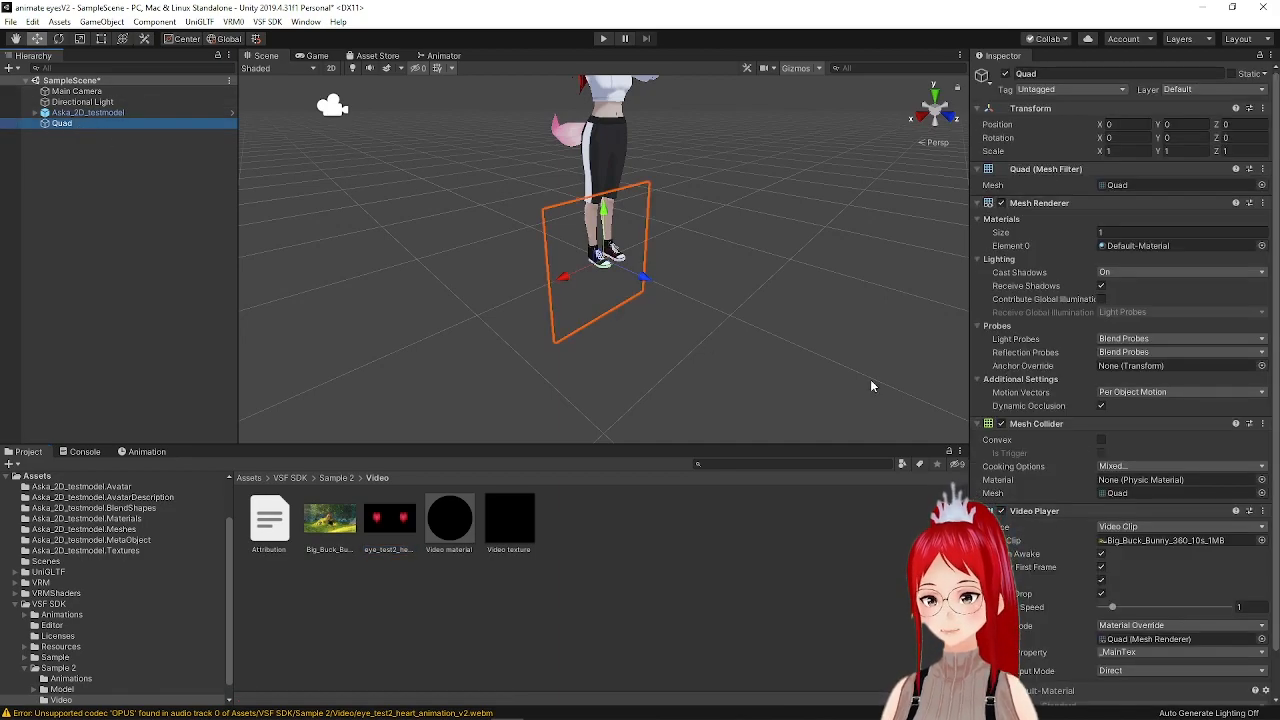
{"action": "left_click_drag", "start_coordinate": [398, 518], "coordinate": [1150, 543]}
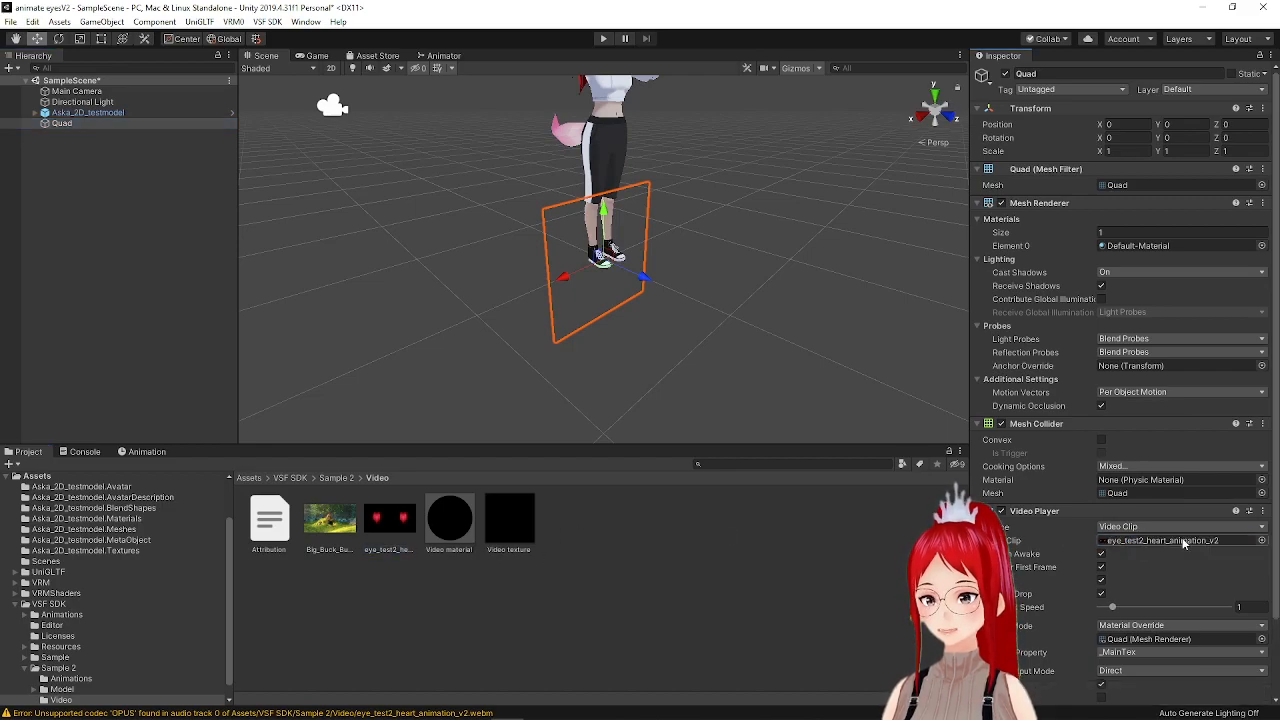
Set the Video Player's render mode to Render Texture and create a render texture in the Aska_2D_testmodel.Materials folder.
{"action": "scroll", "coordinate": [1157, 545], "scroll_direction": "down", "scroll_amount": 3}
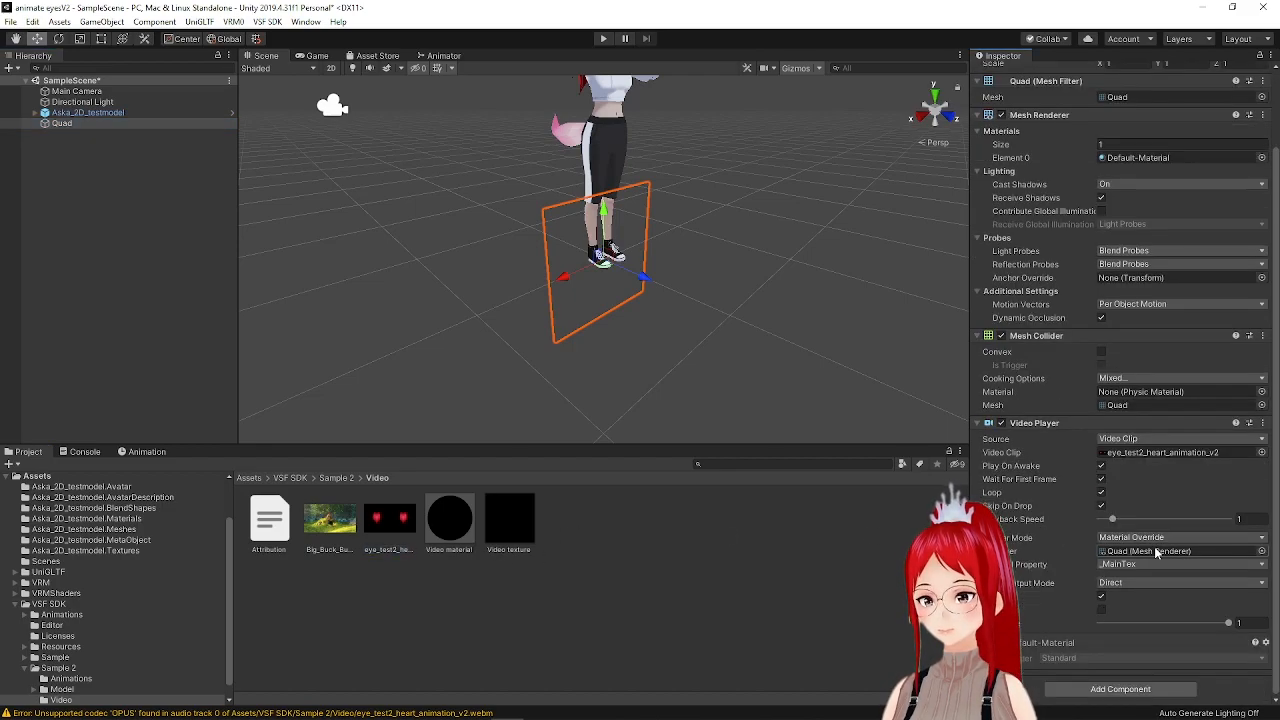
{"action": "left_click", "coordinate": [1214, 537]}
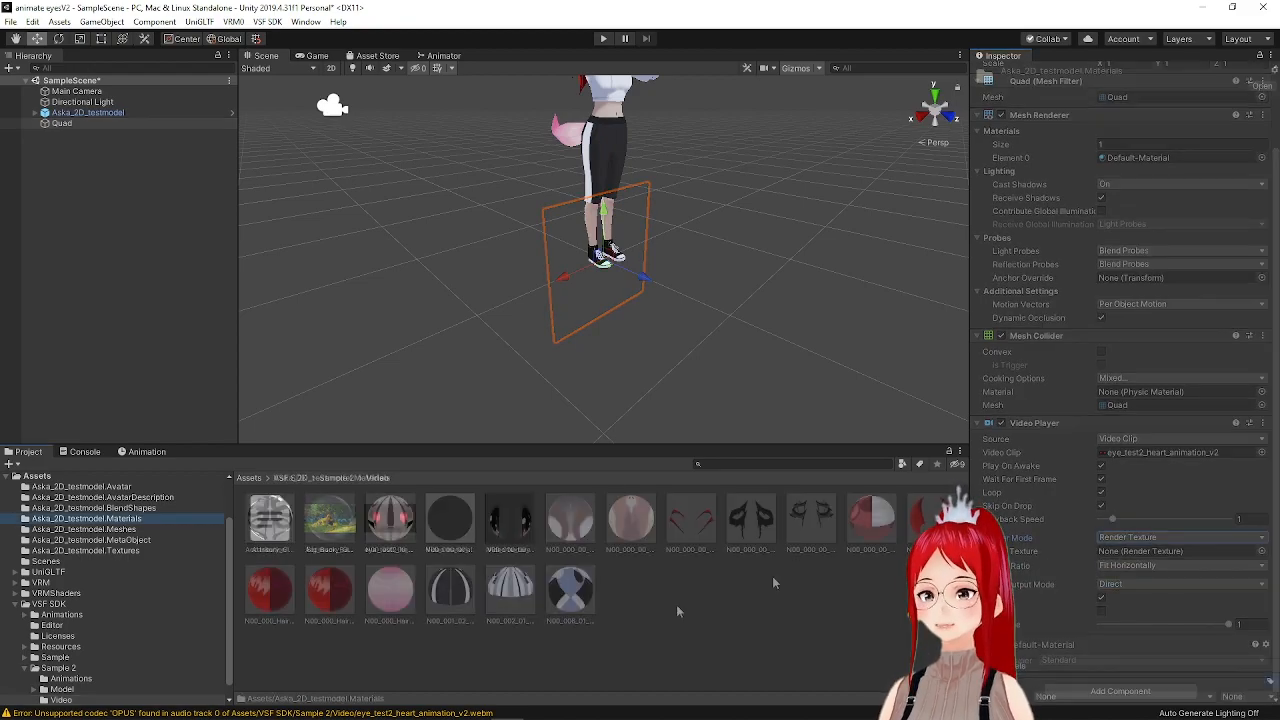
{"action": "right_click", "coordinate": [680, 606]}
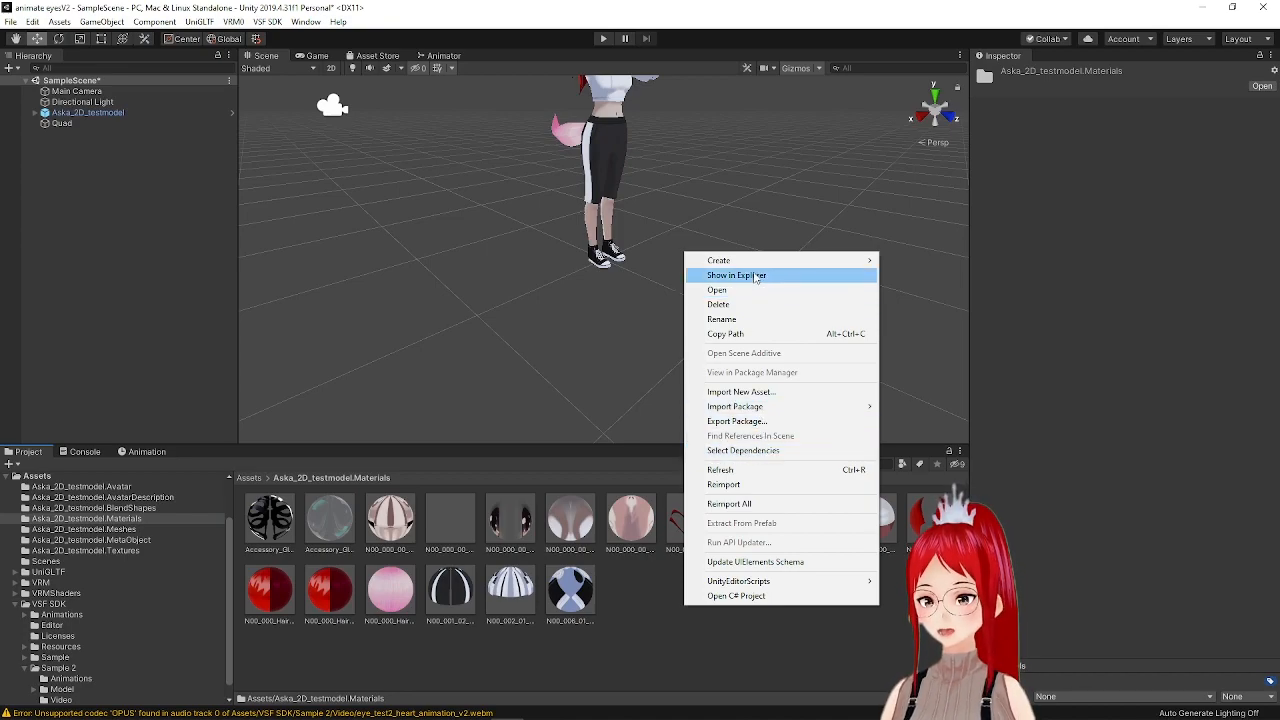
{"action": "mouse_move", "coordinate": [758, 262]}
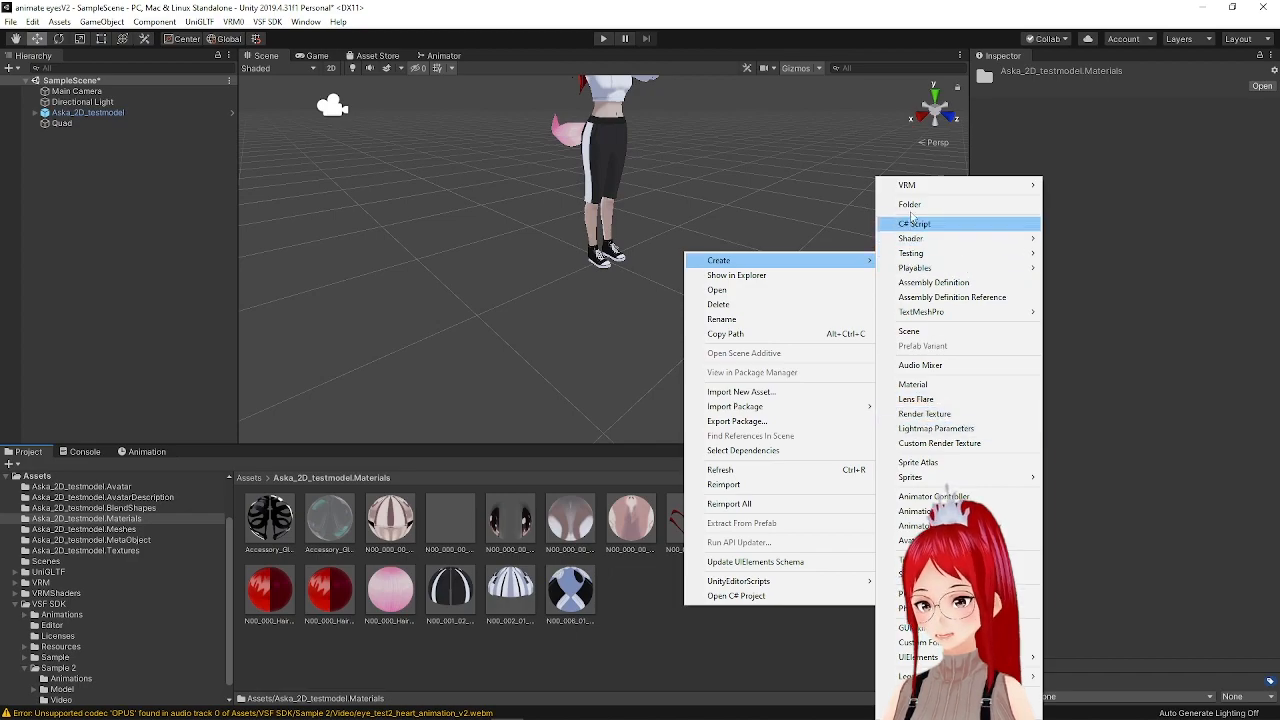
{"action": "left_click", "coordinate": [924, 413]}
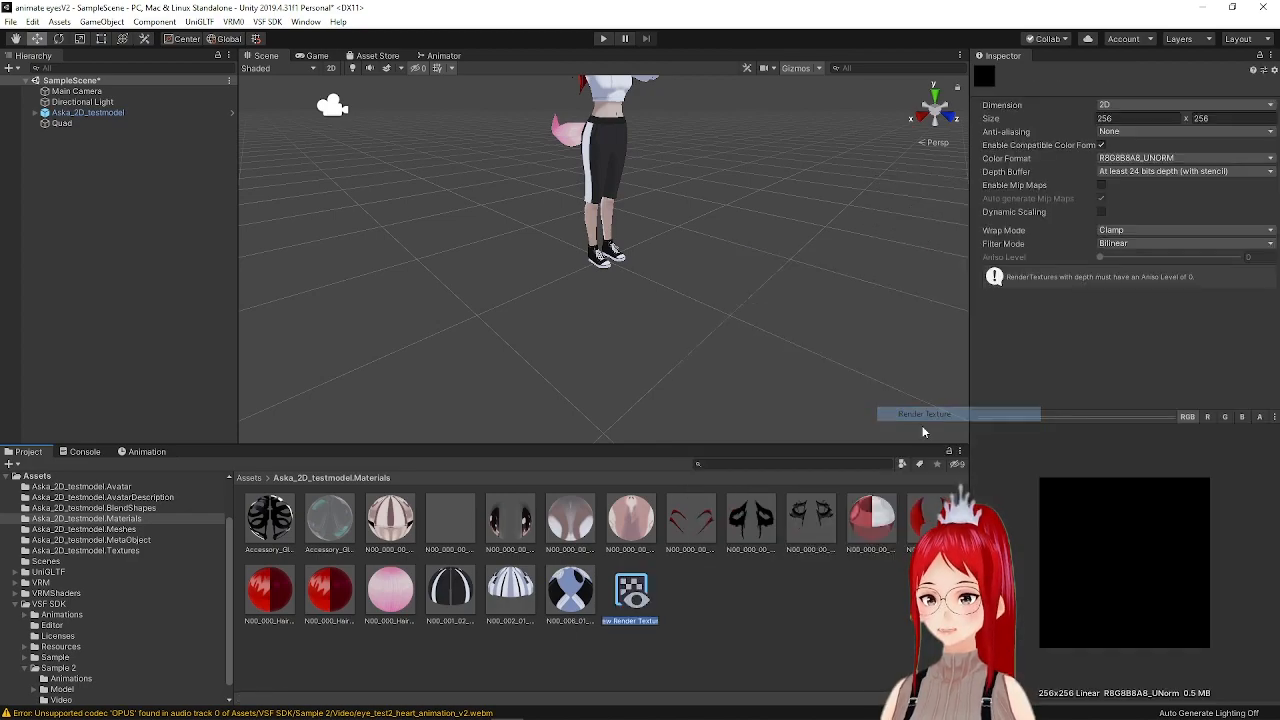
Set the new render texture's size to 1024 x 512.
{"action": "left_click", "coordinate": [1138, 119]}
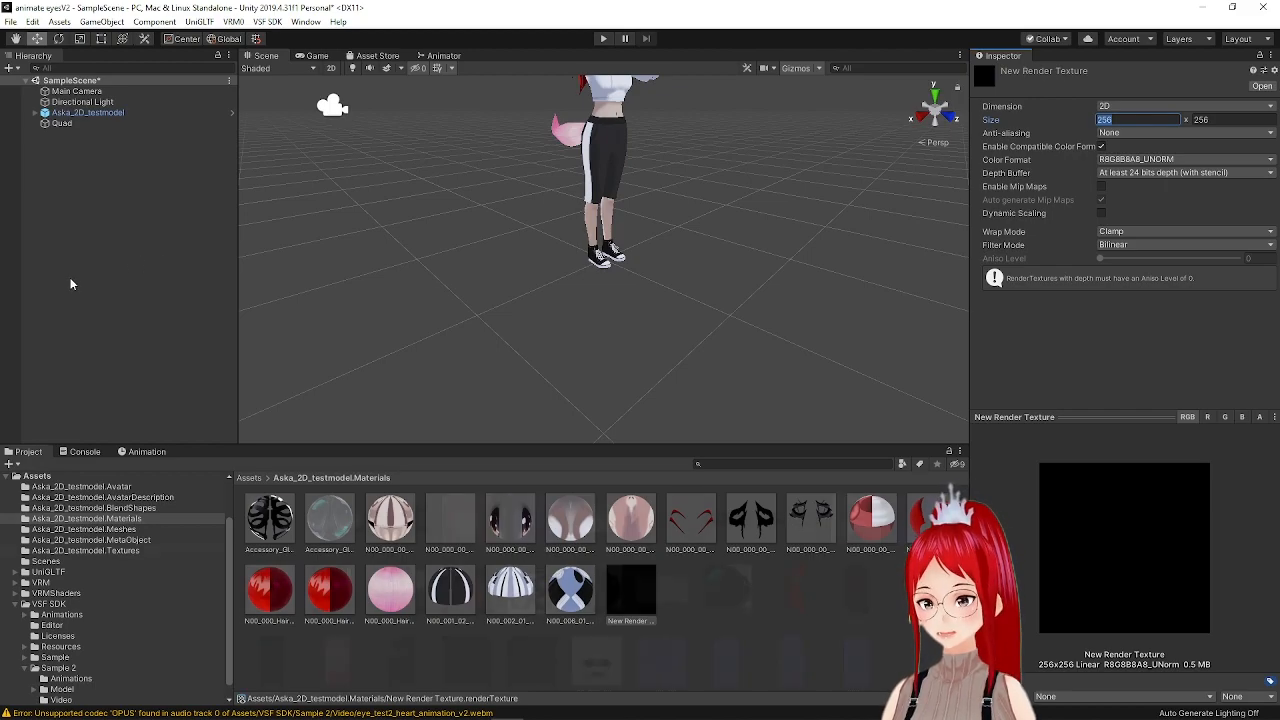
{"action": "left_click", "coordinate": [214, 550]}
{"action": "left_click", "coordinate": [333, 522]}
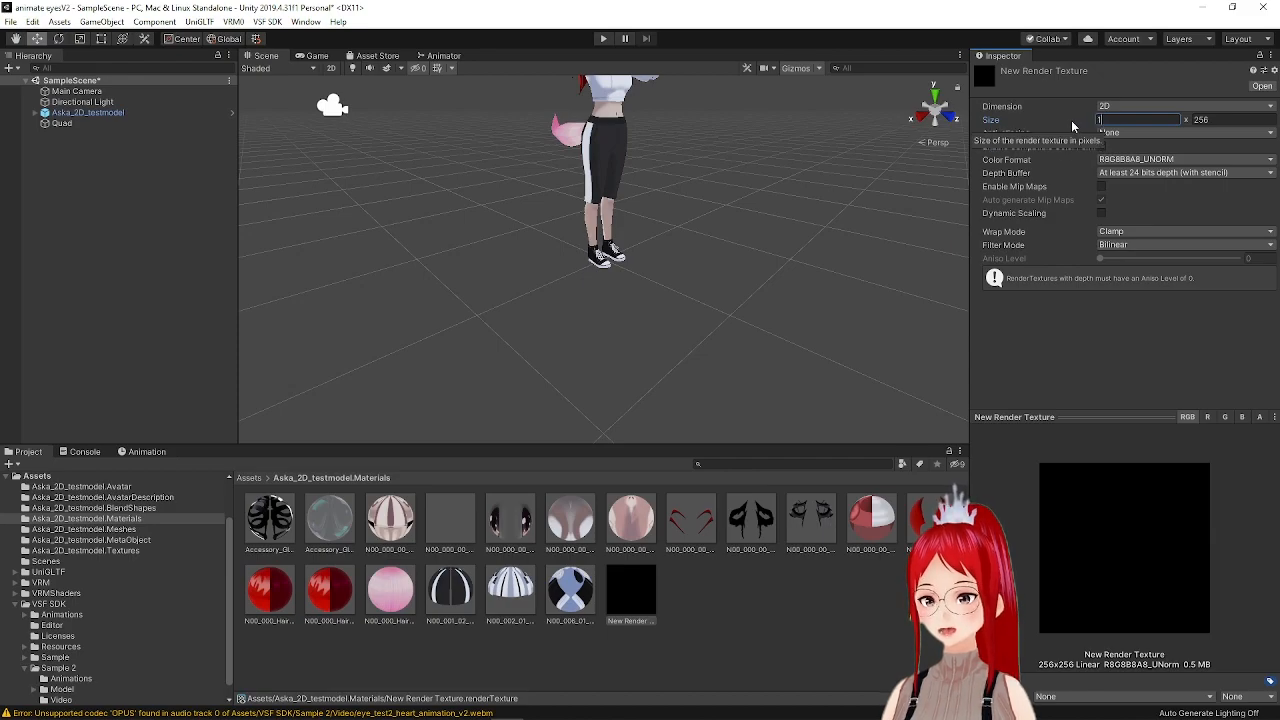
{"action": "type", "text": "024"}
{"action": "left_click", "coordinate": [1216, 119]}
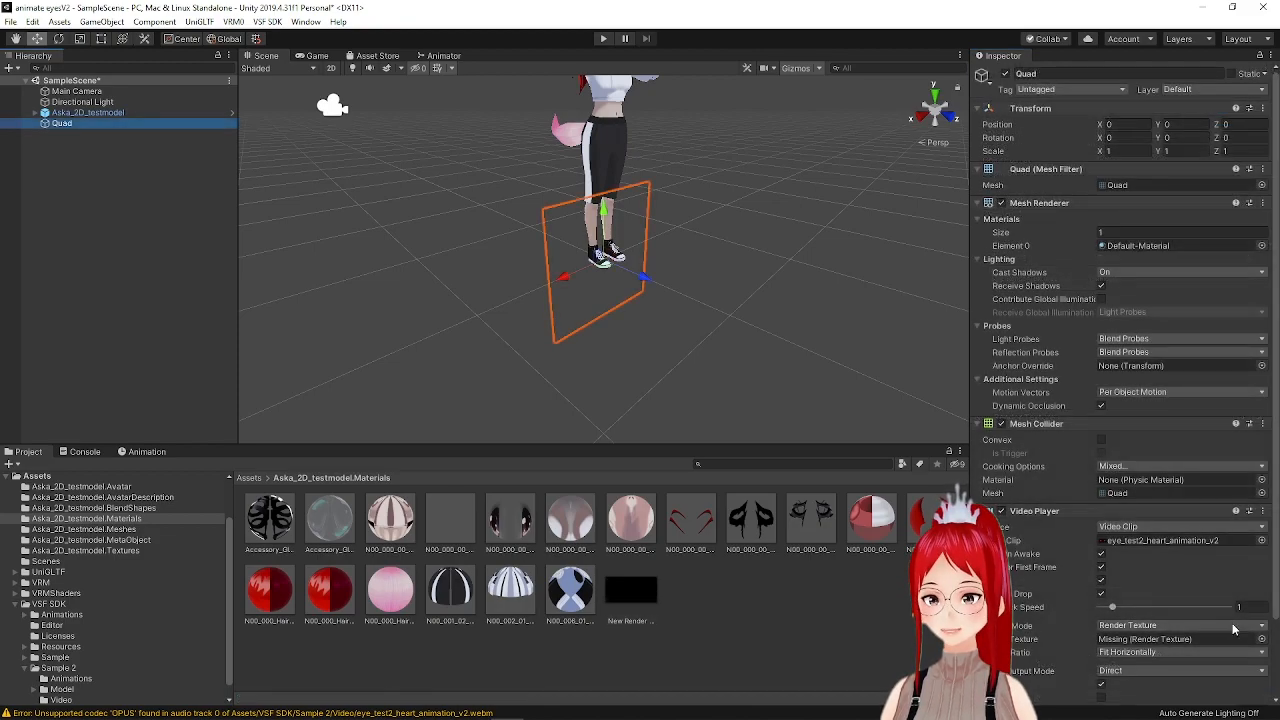
Assign New Render Texture as the target texture of the Quad's Video Player.
{"action": "left_click", "coordinate": [1248, 645]}
{"action": "left_click", "coordinate": [1261, 639]}
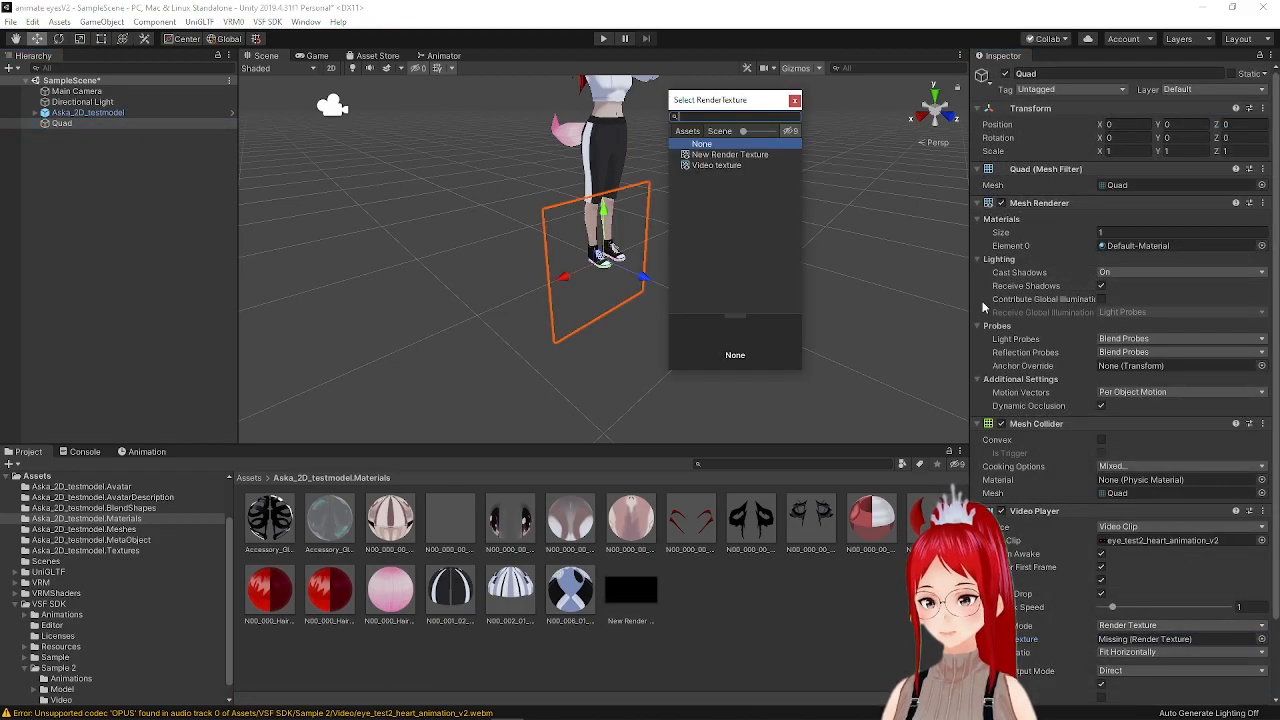
{"action": "left_click", "coordinate": [745, 155]}
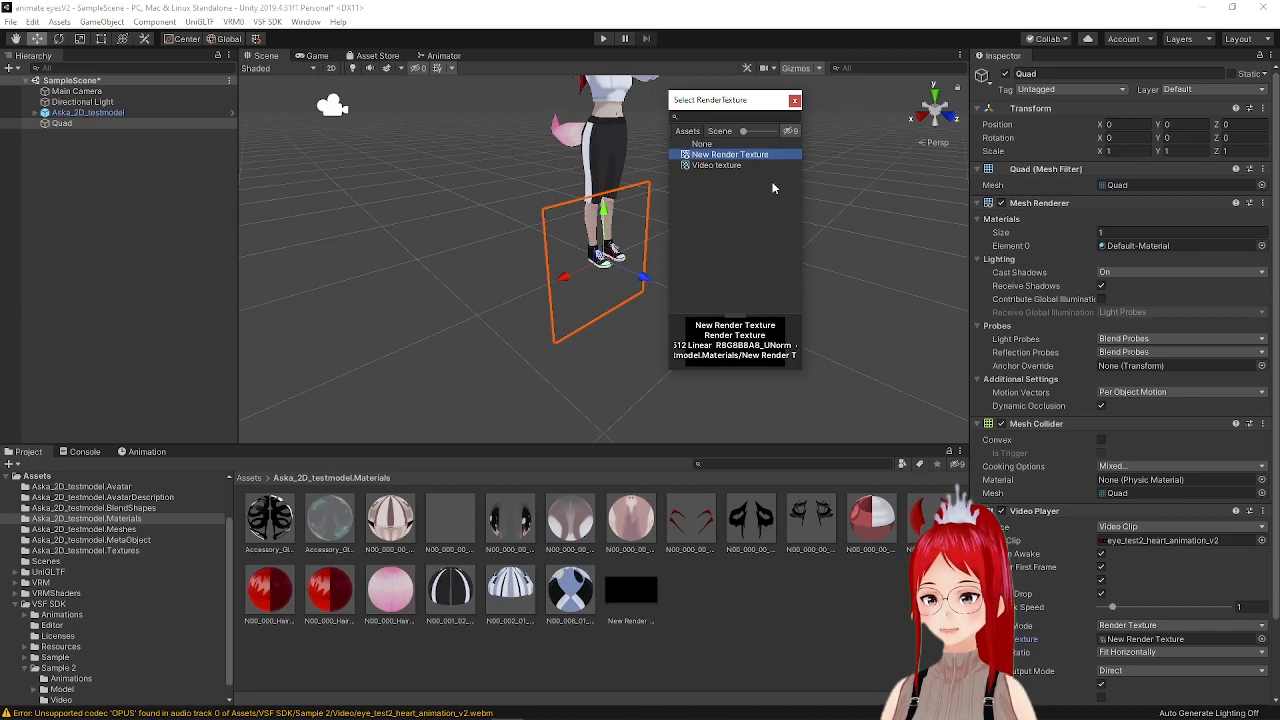
{"action": "key", "text": "Return"}
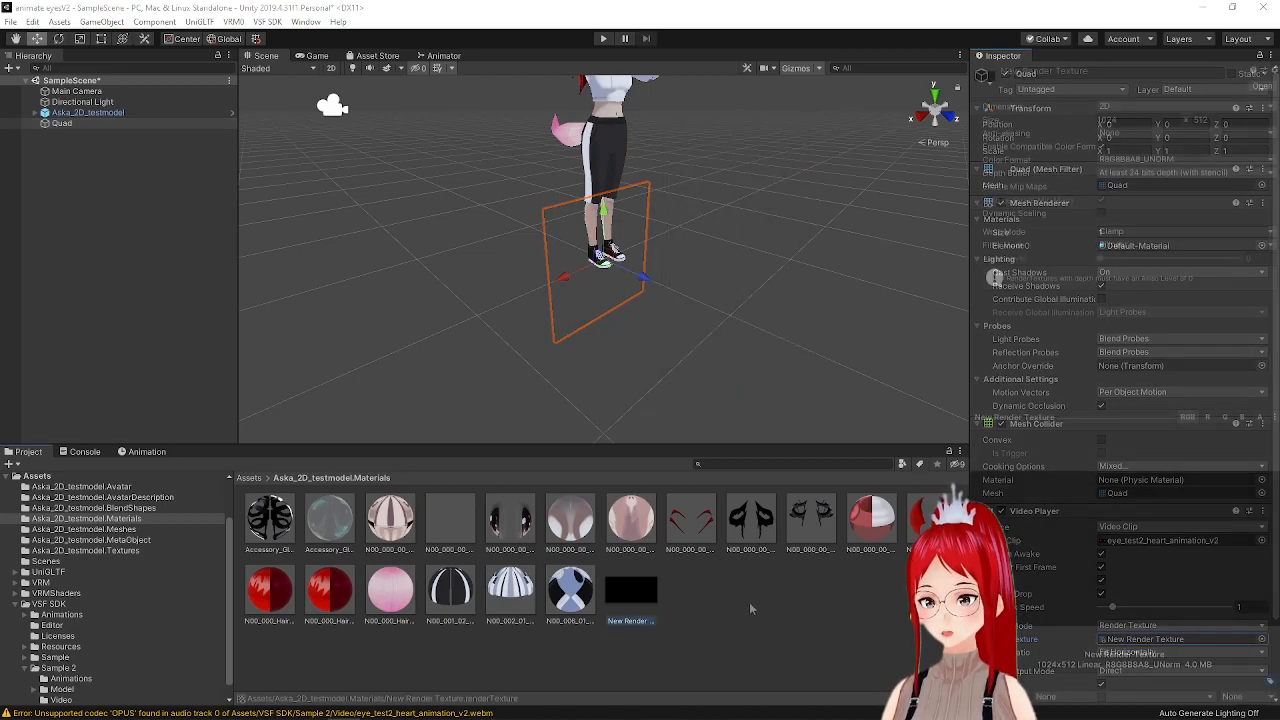
Create a new material in the Aska_2D_testmodel.Materials folder.
{"action": "right_click", "coordinate": [748, 602]}
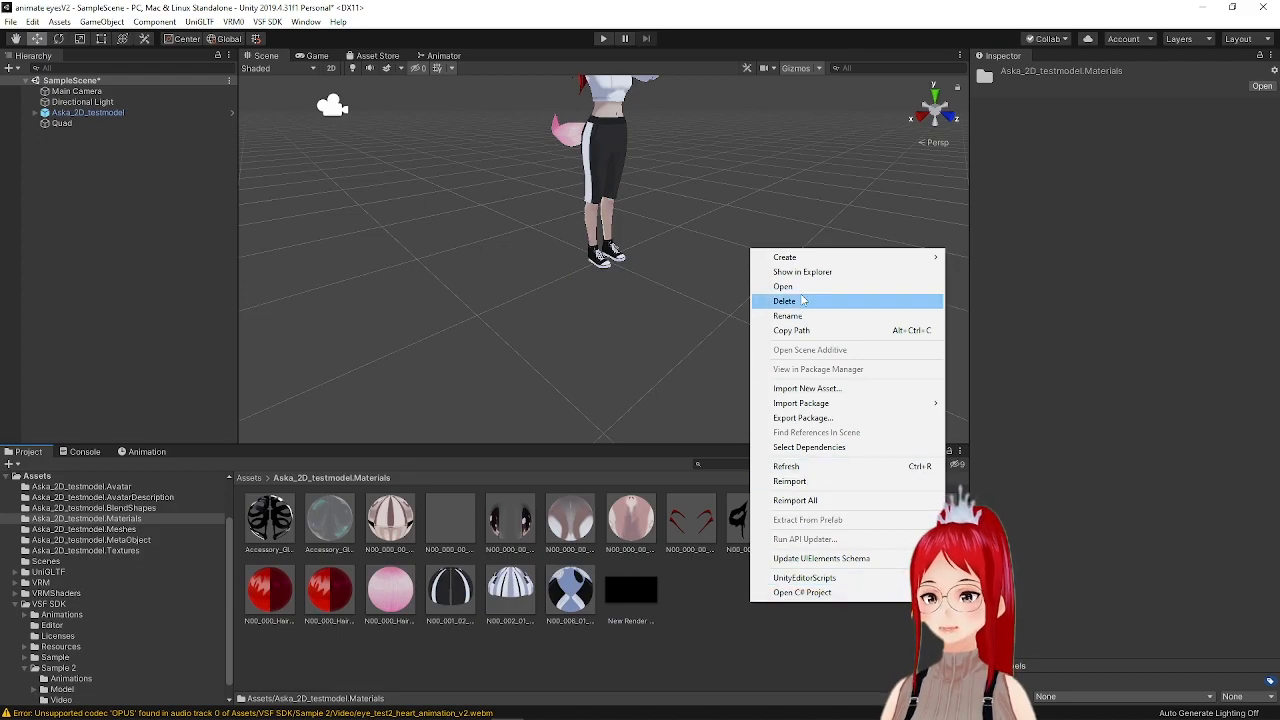
{"action": "mouse_move", "coordinate": [860, 257]}
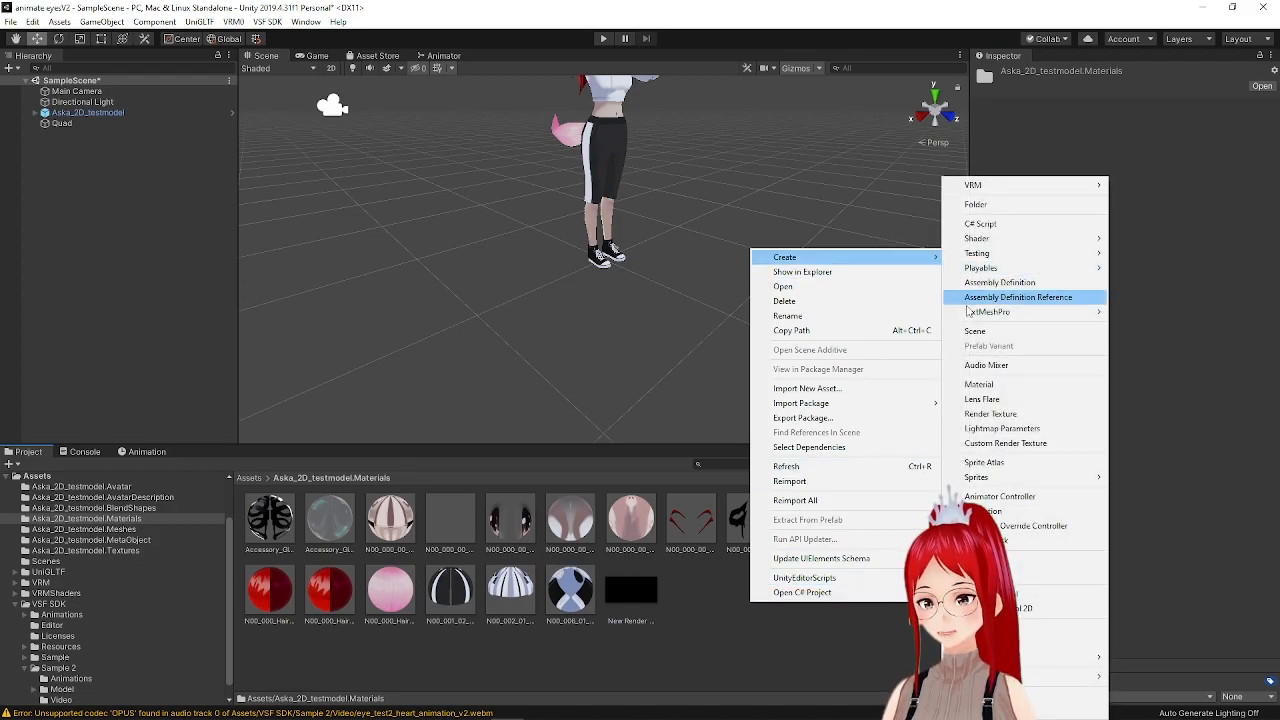
{"action": "left_click", "coordinate": [980, 384]}
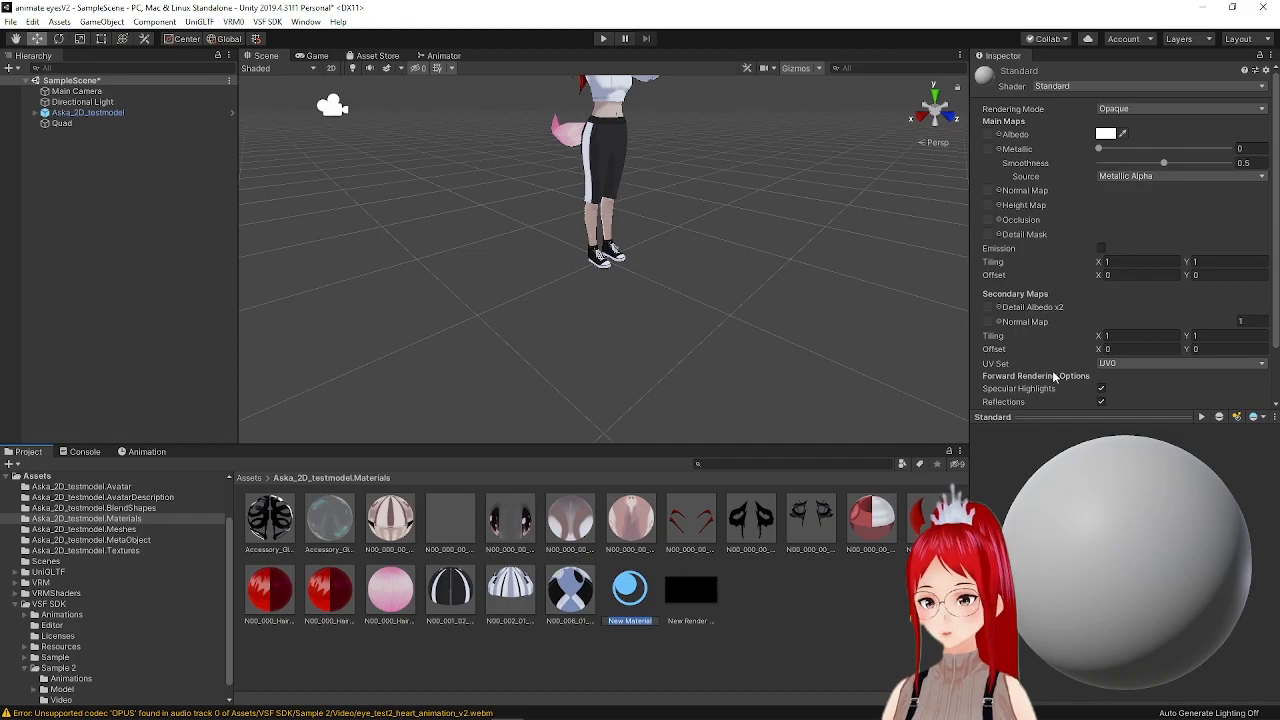
Disable Reflections and Specular Highlights on the new material and assign New Render Texture as its Albedo map.
{"action": "scroll", "coordinate": [1018, 323], "scroll_direction": "down", "scroll_amount": 3}
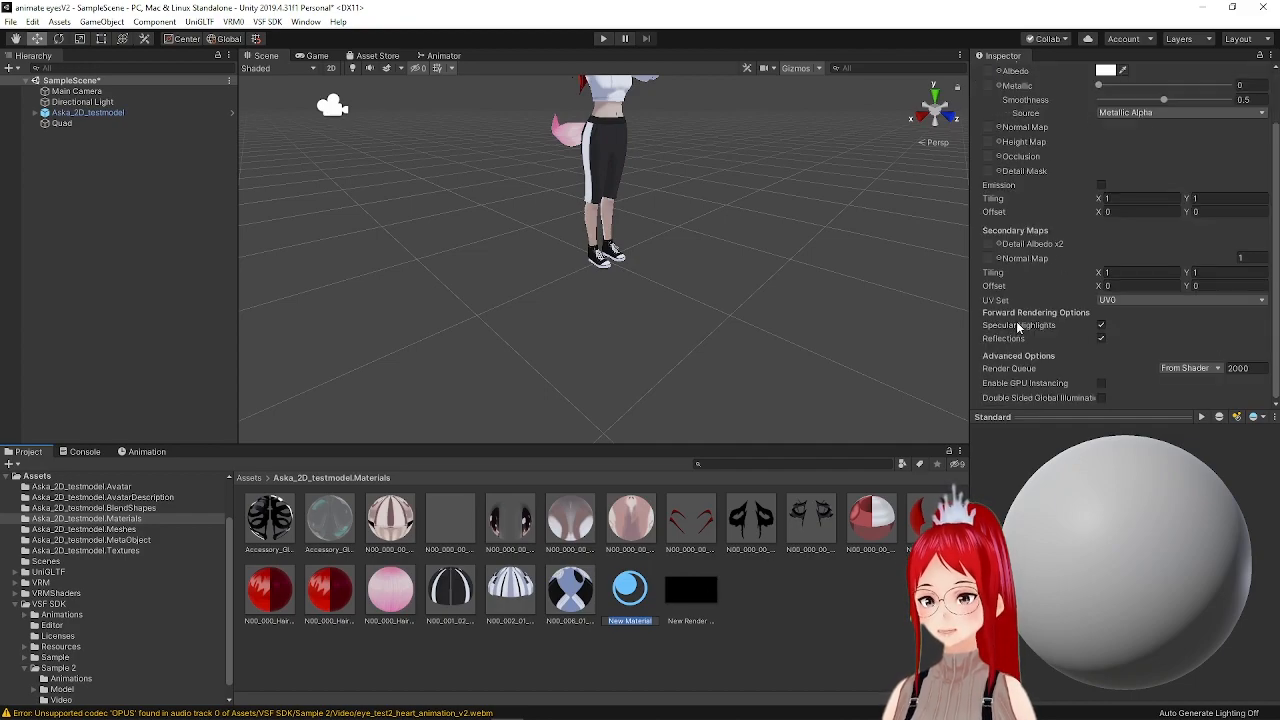
{"action": "left_click", "coordinate": [1103, 339]}
{"action": "left_click", "coordinate": [1102, 326]}
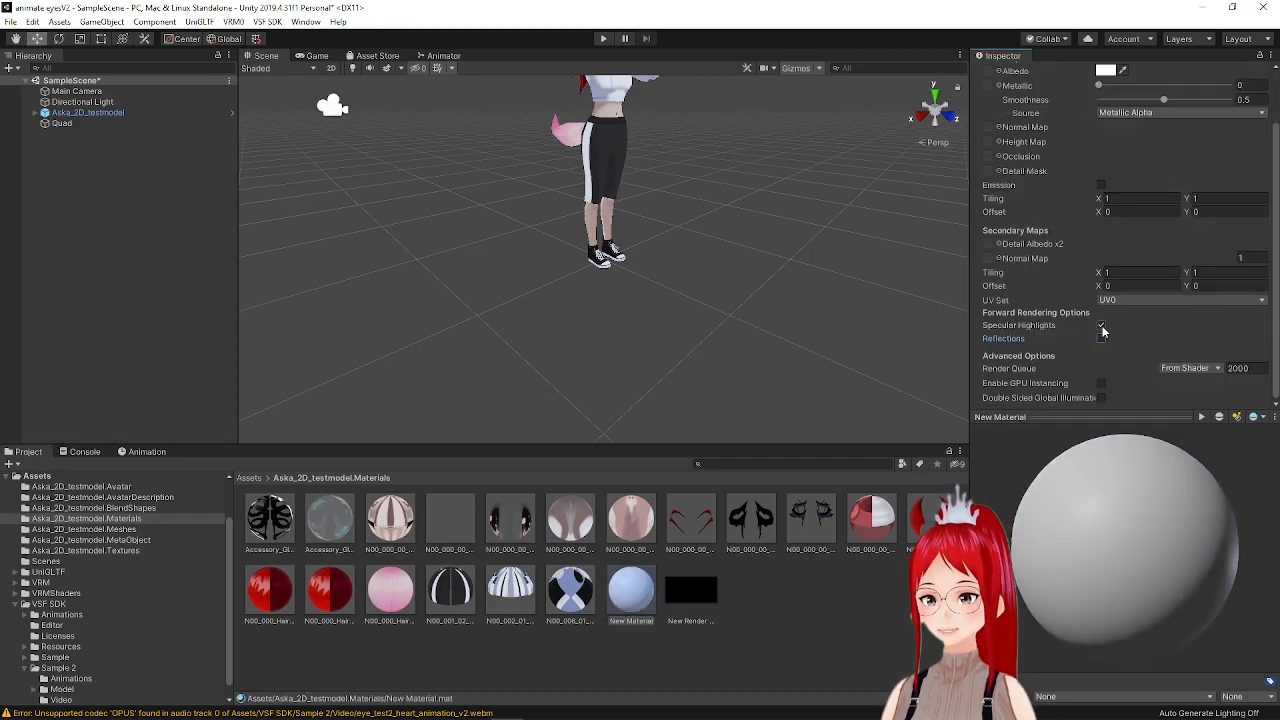
{"action": "scroll", "coordinate": [1093, 327], "scroll_direction": "up", "scroll_amount": 3}
{"action": "left_click_drag", "start_coordinate": [690, 574], "coordinate": [989, 135]}
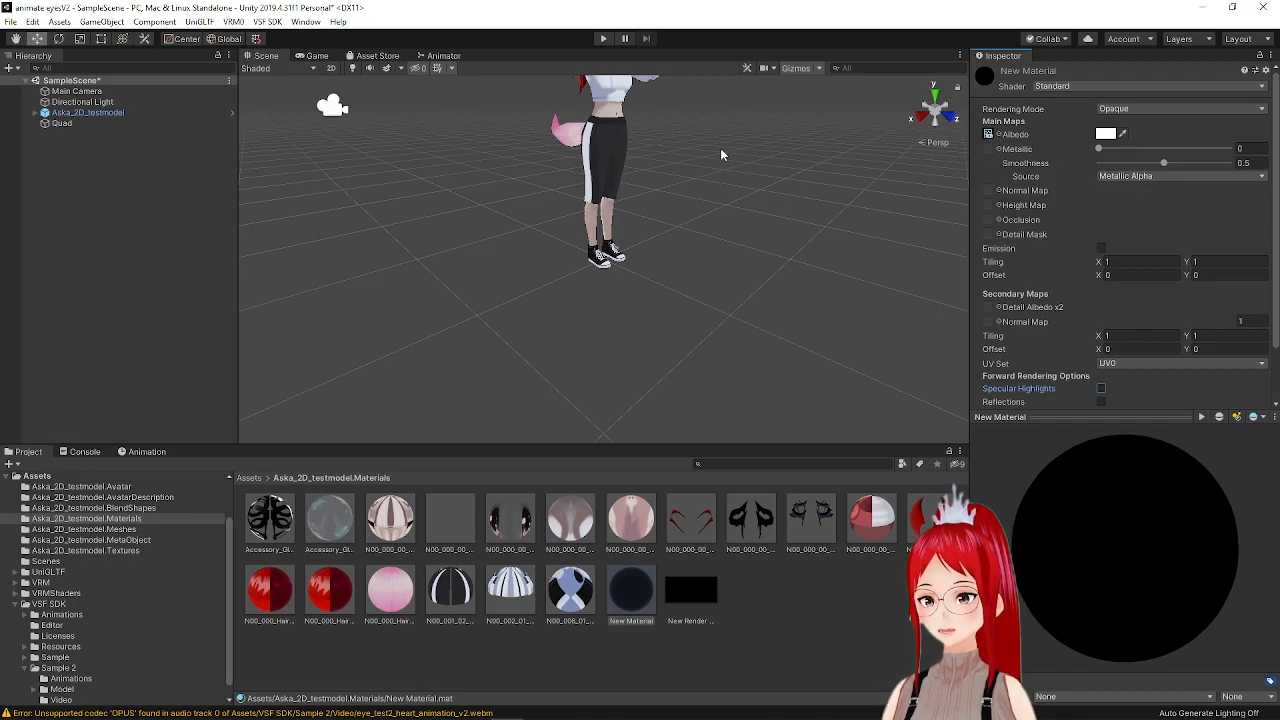
Apply New Material to the Quad in the scene and briefly run the scene to test the heart animation.
{"action": "scroll", "coordinate": [721, 155], "scroll_direction": "down", "scroll_amount": 3}
{"action": "right_click_drag", "start_coordinate": [512, 175], "coordinate": [857, 189]}
{"action": "key", "text": "f"}
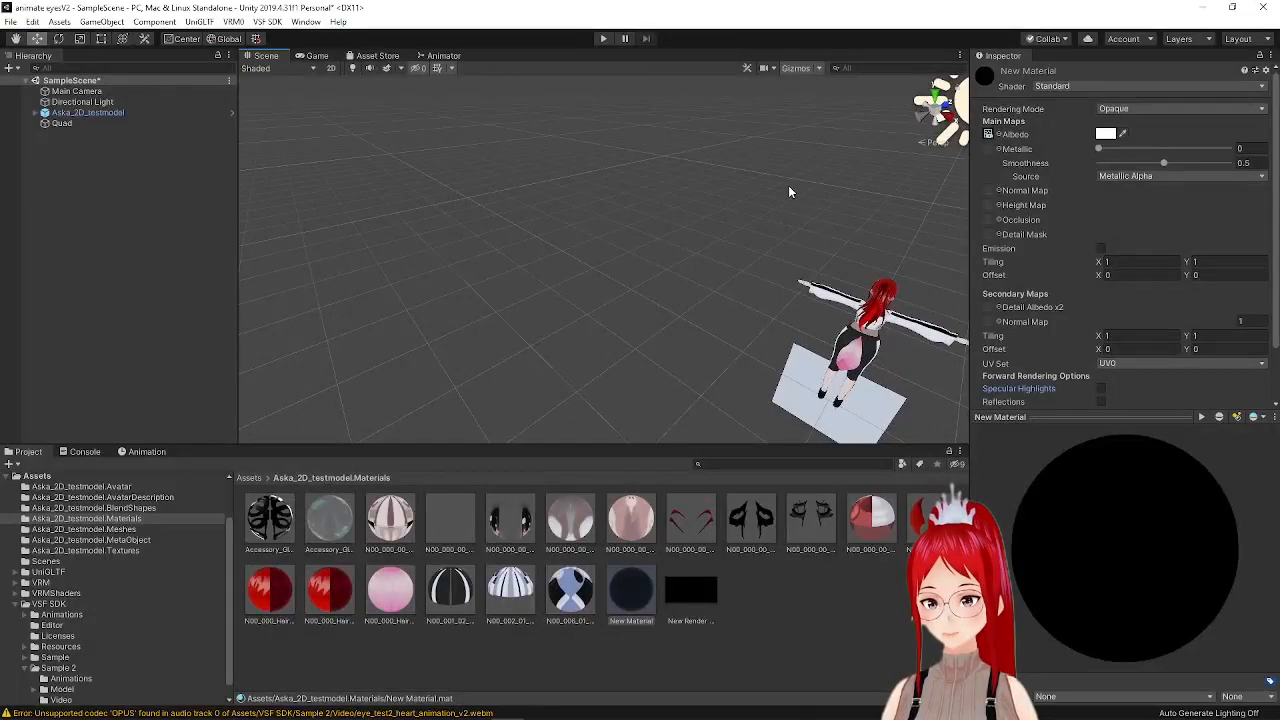
{"action": "scroll", "coordinate": [788, 191], "scroll_direction": "down", "scroll_amount": 5}
{"action": "scroll", "coordinate": [776, 305], "scroll_direction": "up", "scroll_amount": 2}
{"action": "scroll", "coordinate": [776, 305], "scroll_direction": "down", "scroll_amount": 3}
{"action": "left_click_drag", "start_coordinate": [631, 576], "coordinate": [716, 362]}
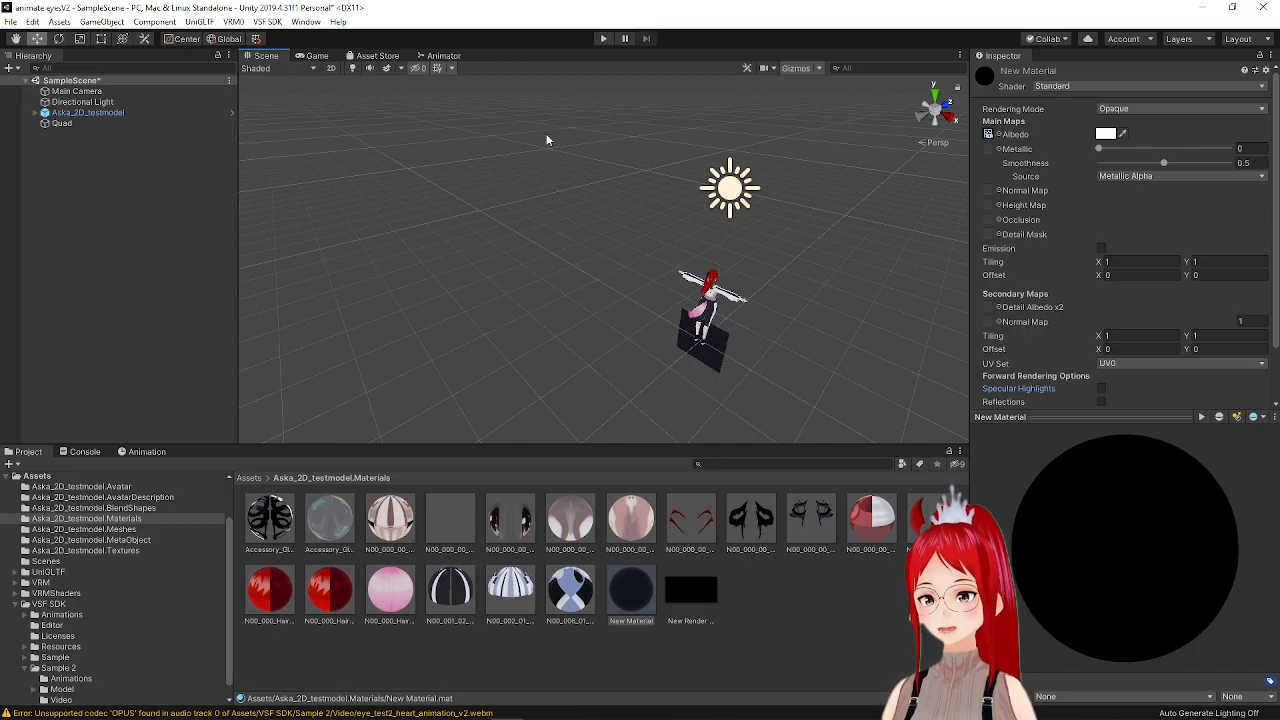
{"action": "left_click", "coordinate": [603, 38]}
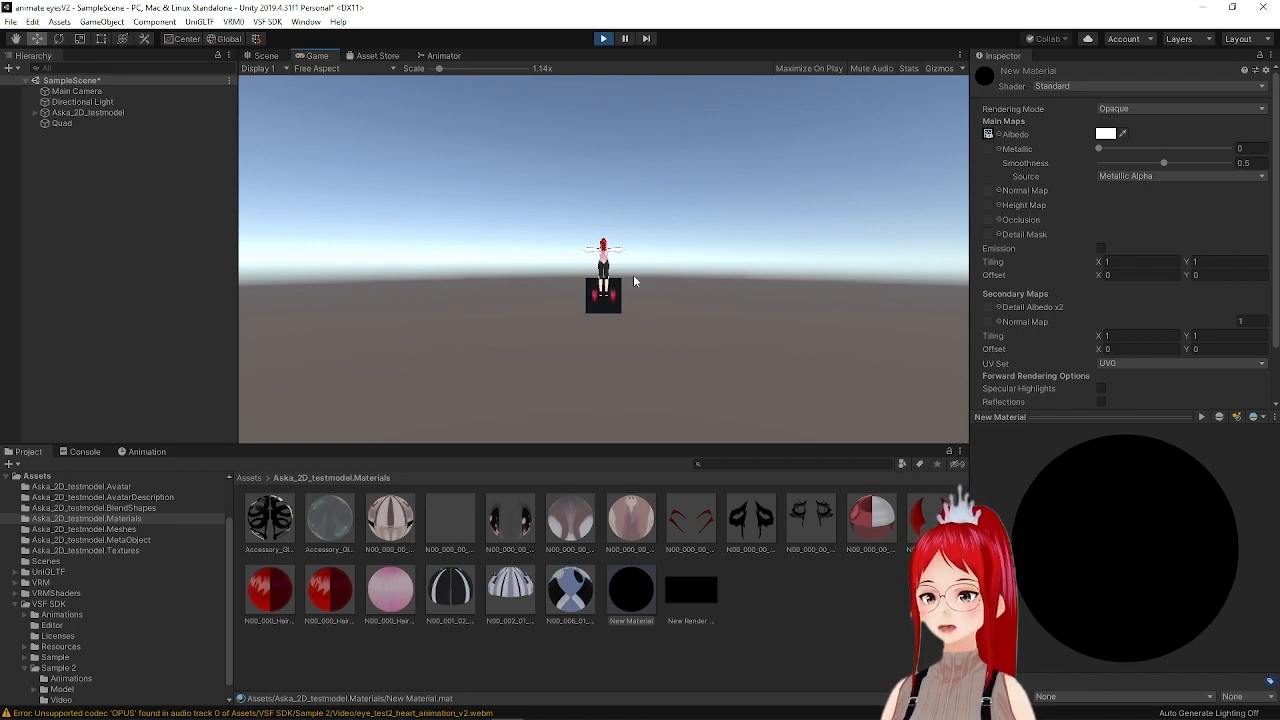
{"action": "left_click", "coordinate": [603, 38]}
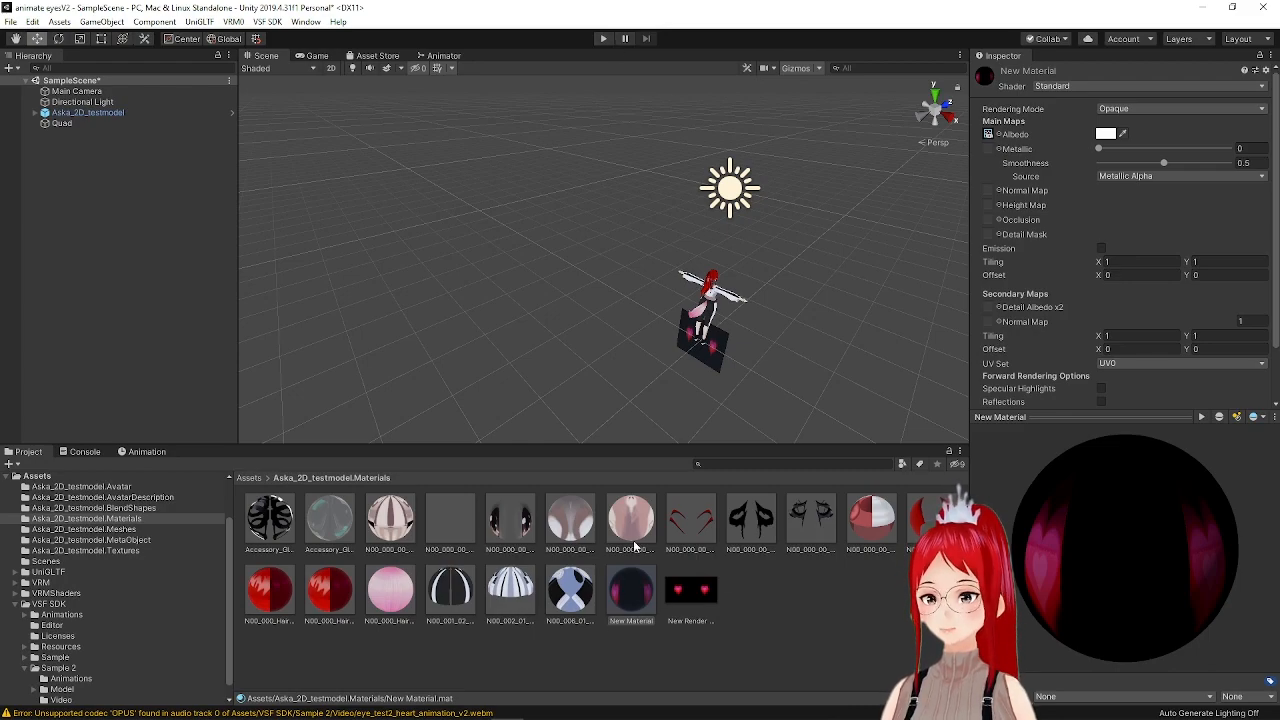
Try to apply New Material to the avatar's eyes in the scene.
{"action": "right_click_drag", "start_coordinate": [801, 412], "coordinate": [529, 414]}
{"action": "scroll", "coordinate": [531, 421], "scroll_direction": "up", "scroll_amount": 10, "text": "alt"}
{"action": "scroll", "coordinate": [523, 261], "scroll_direction": "up", "scroll_amount": 10, "text": "alt"}
{"action": "scroll", "coordinate": [553, 334], "scroll_direction": "down", "scroll_amount": 5, "text": "alt"}
{"action": "right_click_drag", "start_coordinate": [615, 373], "coordinate": [614, 340], "text": "alt"}
{"action": "scroll", "coordinate": [613, 337], "scroll_direction": "up", "scroll_amount": 4, "text": "alt"}
{"action": "scroll", "coordinate": [550, 190], "scroll_direction": "up", "scroll_amount": 5, "text": "alt"}
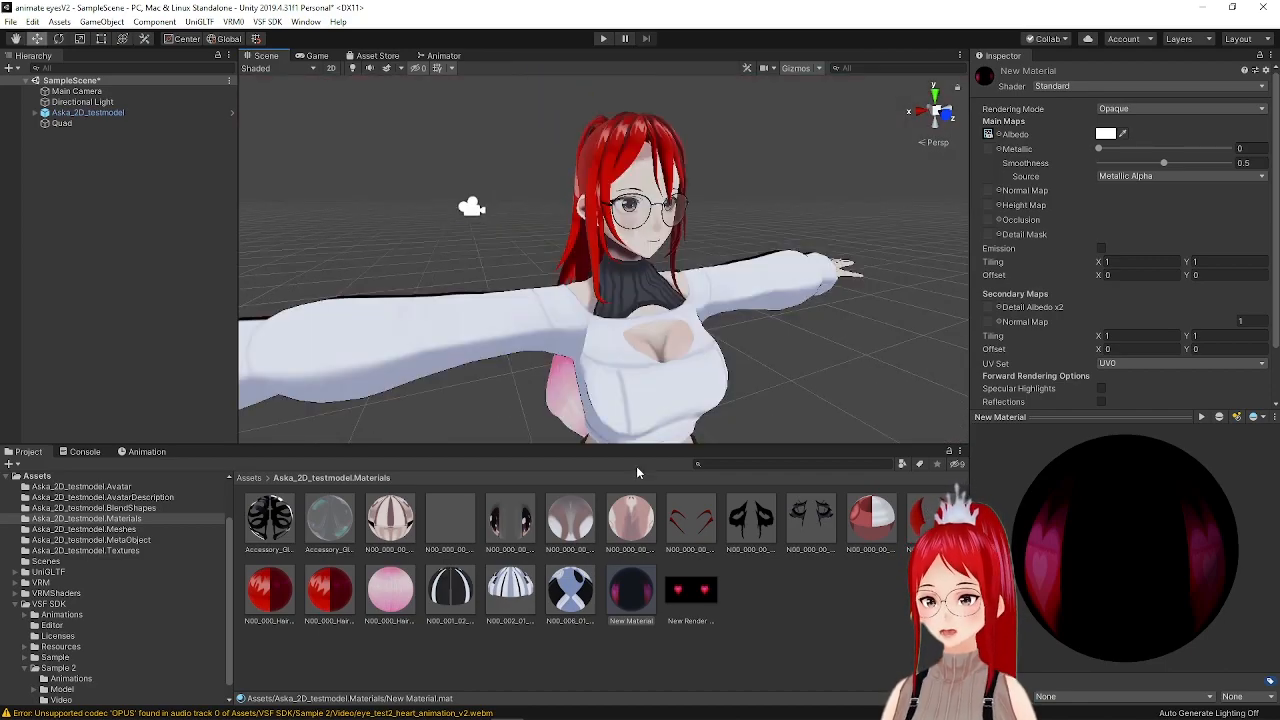
{"action": "left_click_drag", "start_coordinate": [636, 590], "coordinate": [660, 245]}
{"action": "left_click_drag", "start_coordinate": [640, 178], "coordinate": [760, 599]}
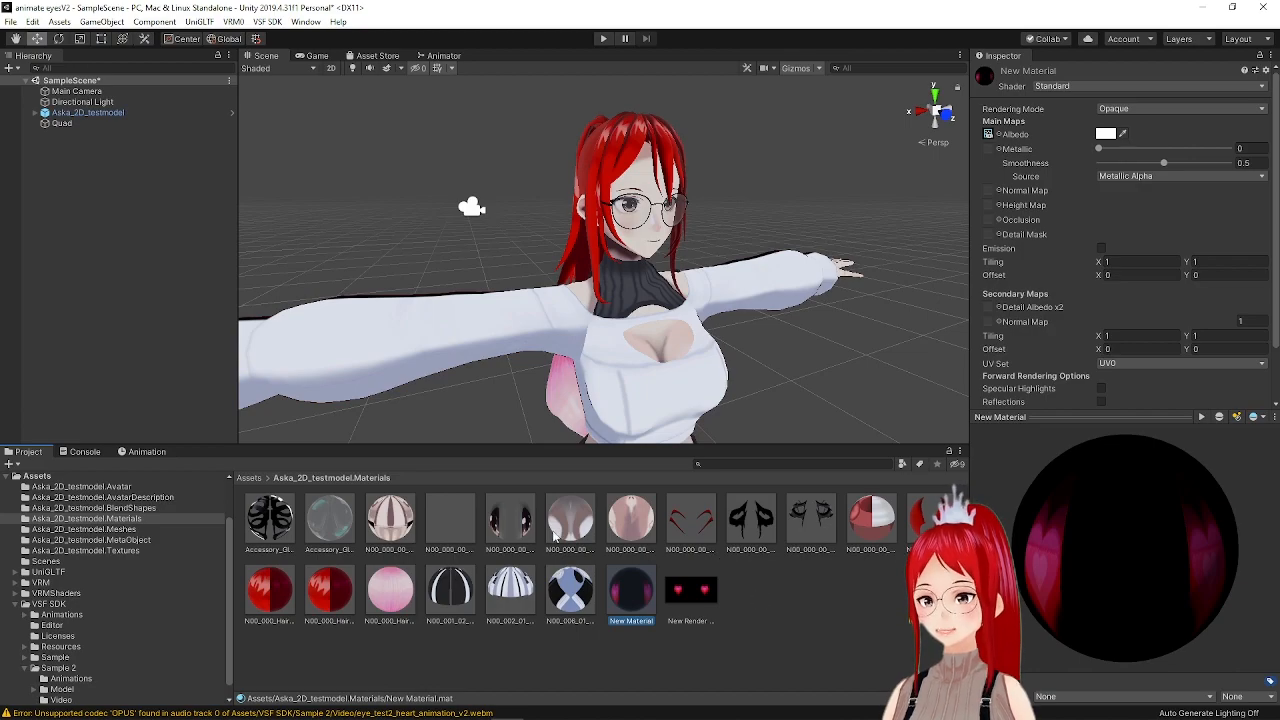
Locate N00_000_00_EyeIris_00_EYE.asset and its meta file on disk in File Explorer.
{"action": "right_click", "coordinate": [512, 522]}
{"action": "left_click", "coordinate": [595, 198]}
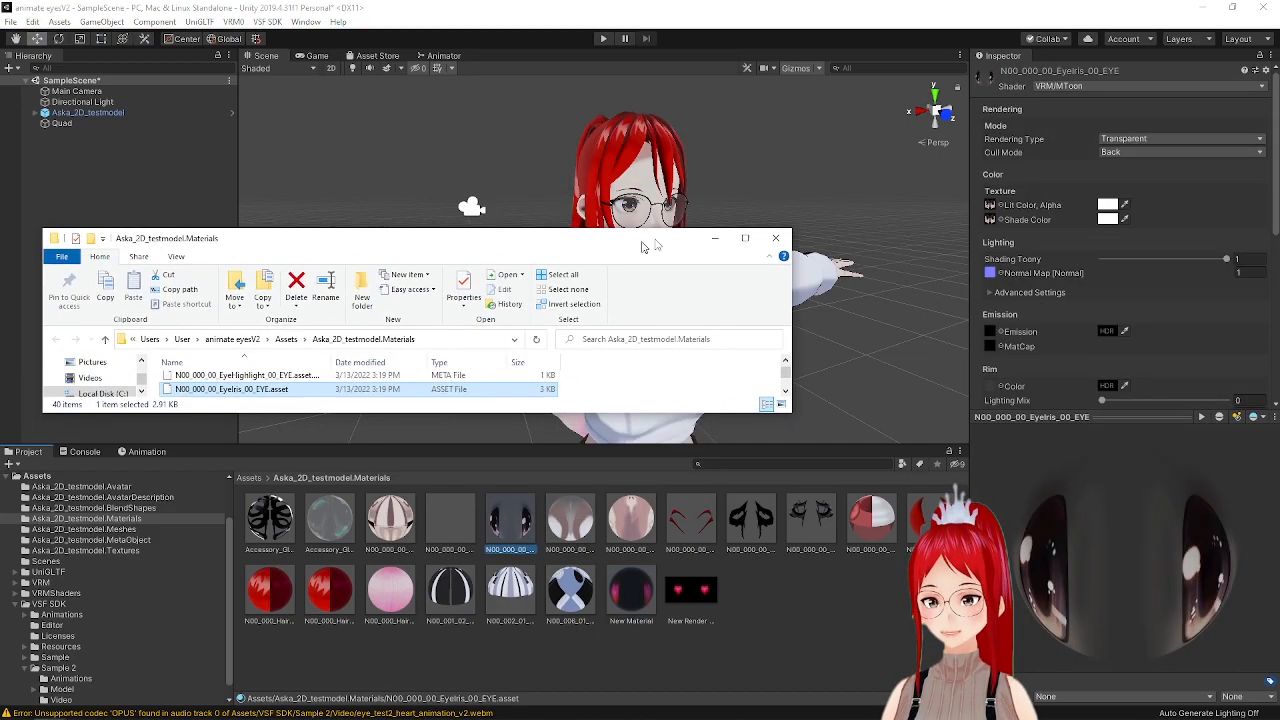
{"action": "left_click", "coordinate": [814, 224]}
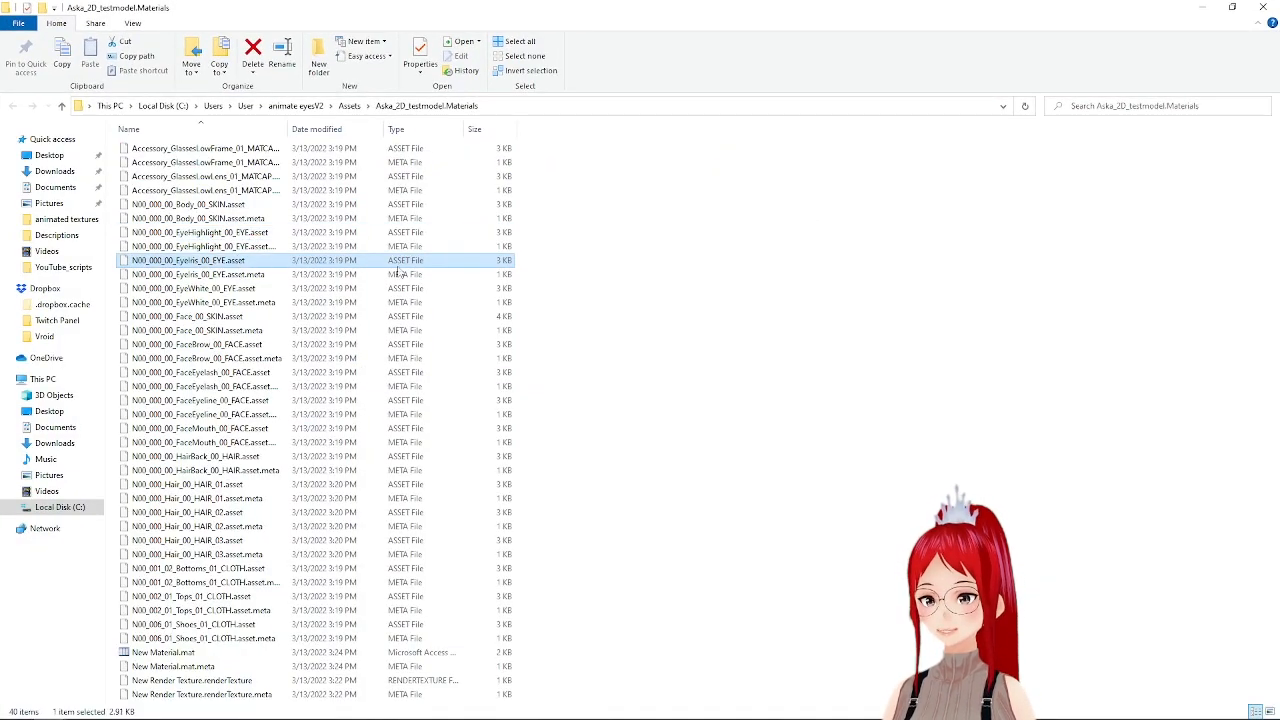
{"action": "left_click_drag", "start_coordinate": [547, 258], "coordinate": [273, 274]}
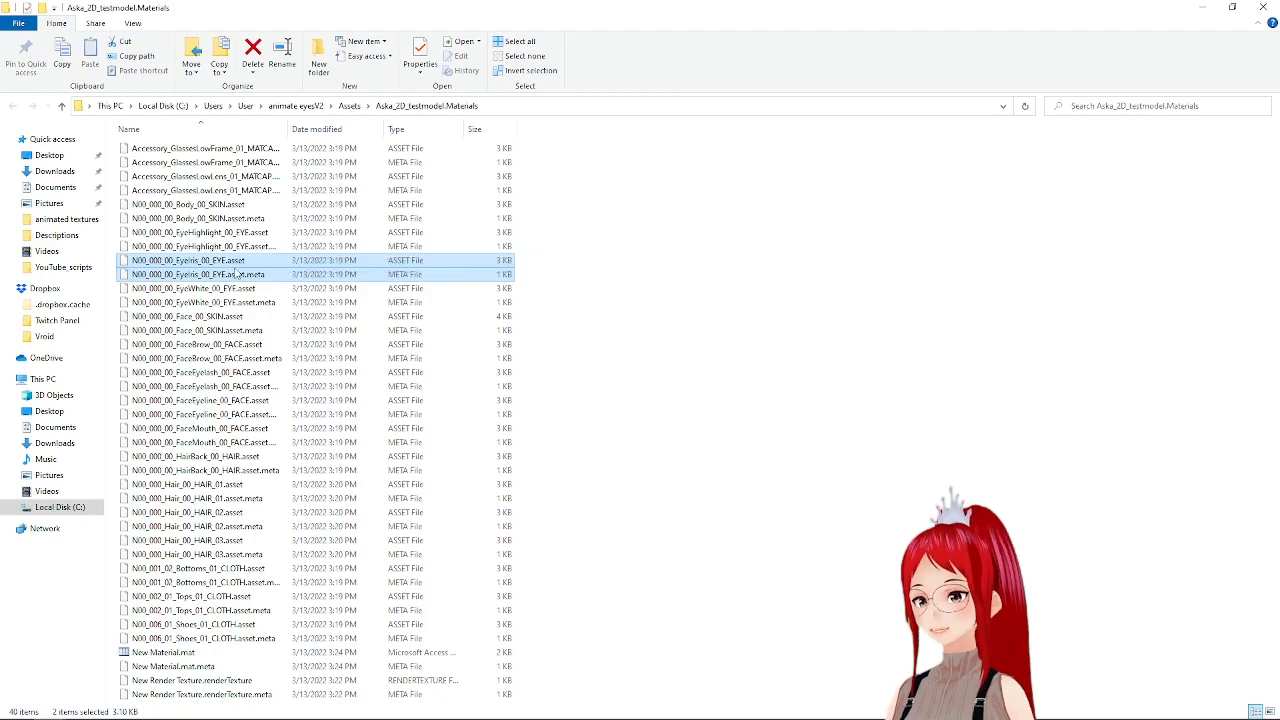
{"action": "right_click", "coordinate": [235, 268]}
{"action": "left_click", "coordinate": [300, 439]}
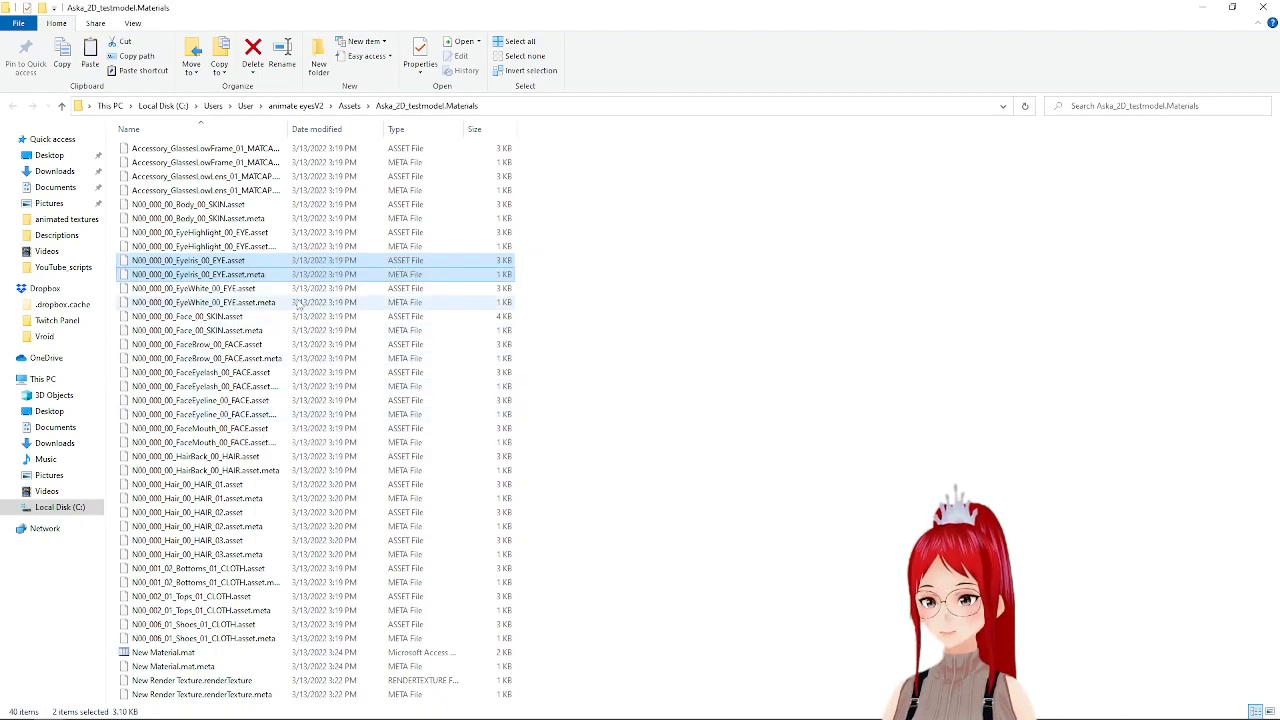
{"action": "left_click", "coordinate": [428, 285]}
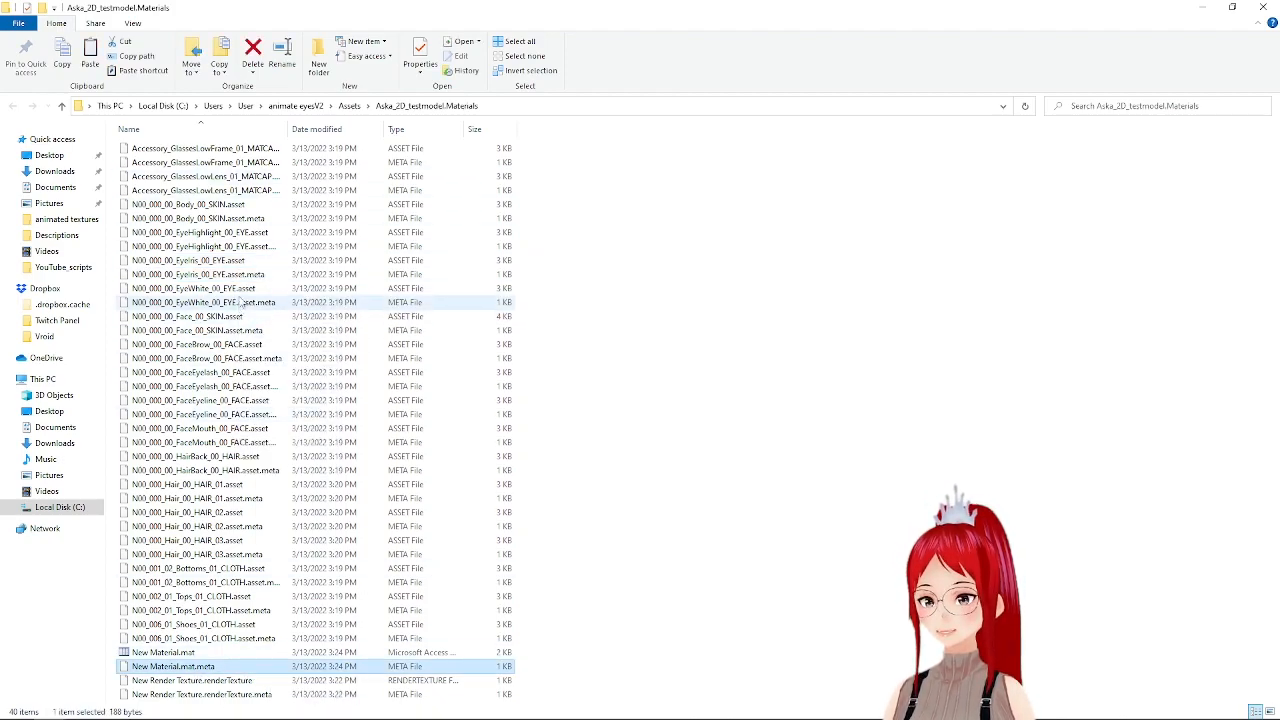
Copy the file name of N00_000_00_EyeIris_00_EYE.asset.meta and rename New Material.mat.meta with it.
{"action": "right_click", "coordinate": [228, 276]}
{"action": "left_click", "coordinate": [273, 539]}
{"action": "key", "text": "ctrl+c"}
{"action": "left_click", "coordinate": [214, 622]}
{"action": "right_click", "coordinate": [178, 668]}
{"action": "left_click", "coordinate": [240, 637]}
{"action": "key", "text": "ctrl+v"}
{"action": "key", "text": "Return"}
{"action": "key", "text": "Return"}
Delete the original iris meta file, rename its replacement N00_000_00_EyeIris_00_EYE.asset.meta, and return to Unity.
{"action": "left_click", "coordinate": [240, 288]}
{"action": "key", "text": "Delete"}
{"action": "right_click", "coordinate": [250, 279]}
{"action": "left_click", "coordinate": [318, 541]}
{"action": "key", "text": "ctrl+v"}
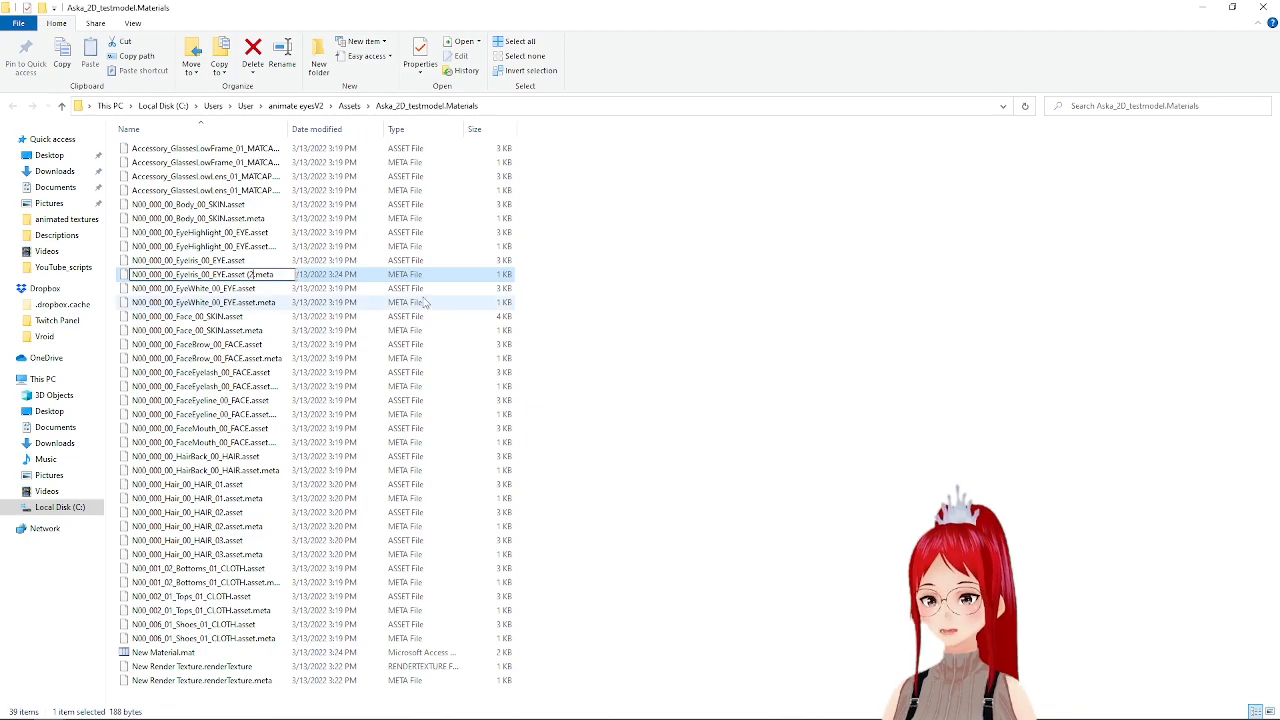
{"action": "key", "text": "Return"}
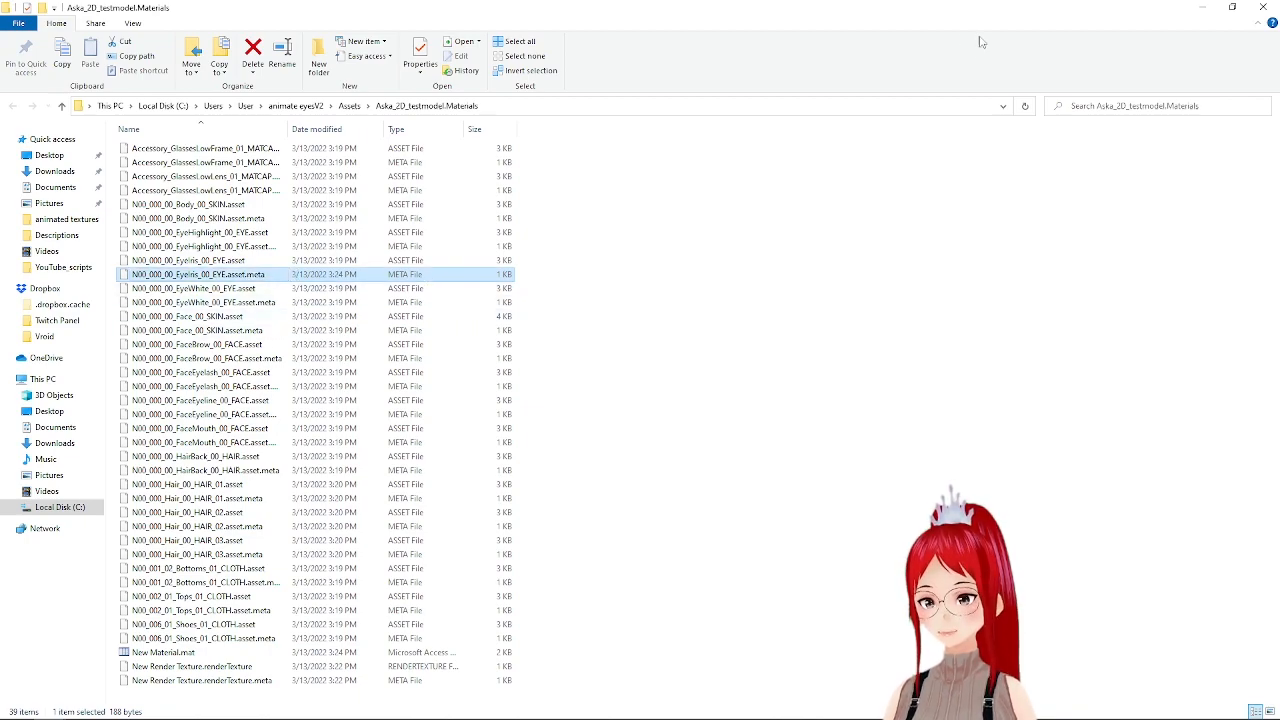
{"action": "left_click", "coordinate": [1200, 8]}
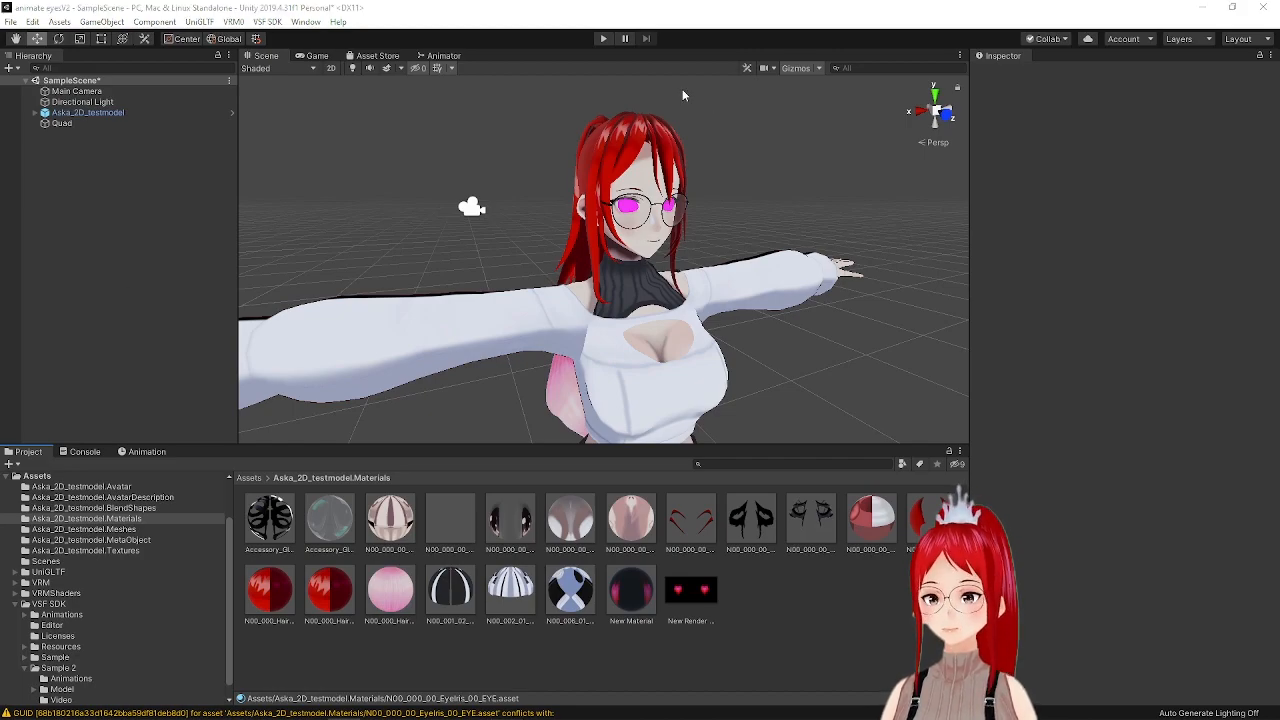
Apply New Material to the avatar's eyes and view the face from the front.
{"action": "left_click_drag", "start_coordinate": [643, 453], "coordinate": [633, 207]}
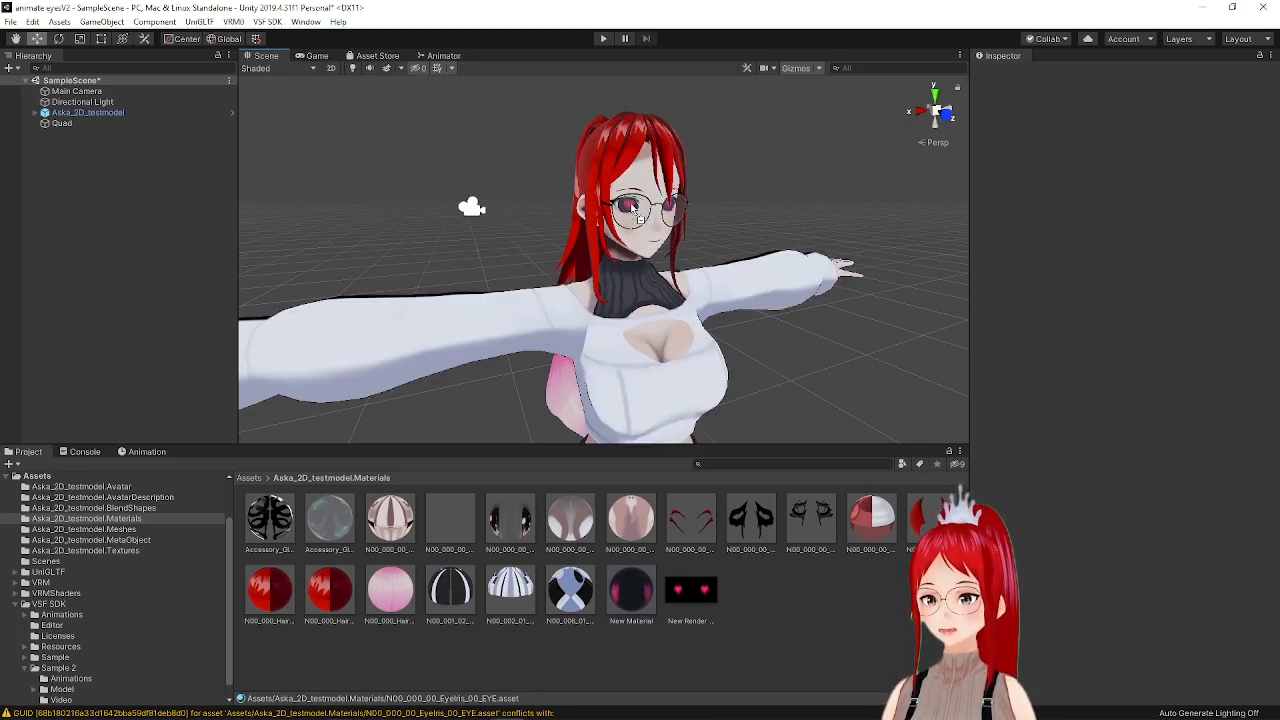
{"action": "right_click_drag", "start_coordinate": [718, 214], "coordinate": [576, 251]}
{"action": "key", "text": "d"}
{"action": "middle_click_drag", "start_coordinate": [576, 251], "coordinate": [604, 252]}
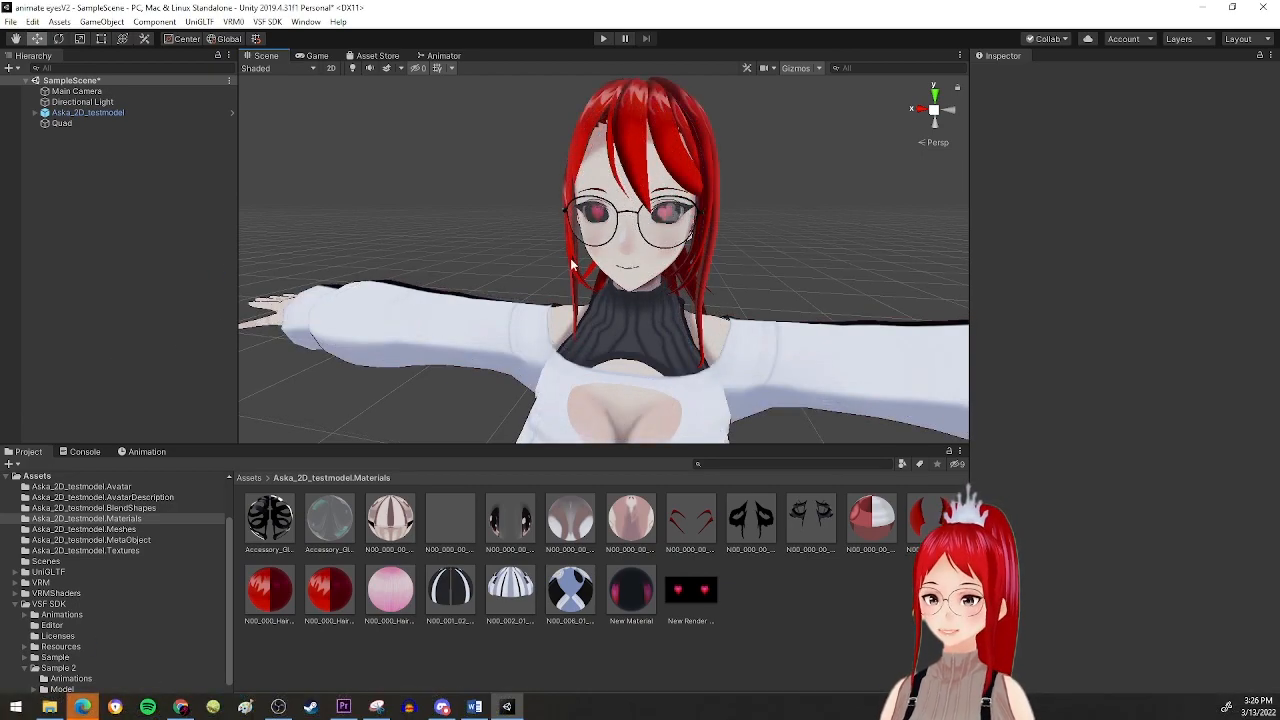
{"action": "left_click", "coordinate": [343, 707]}
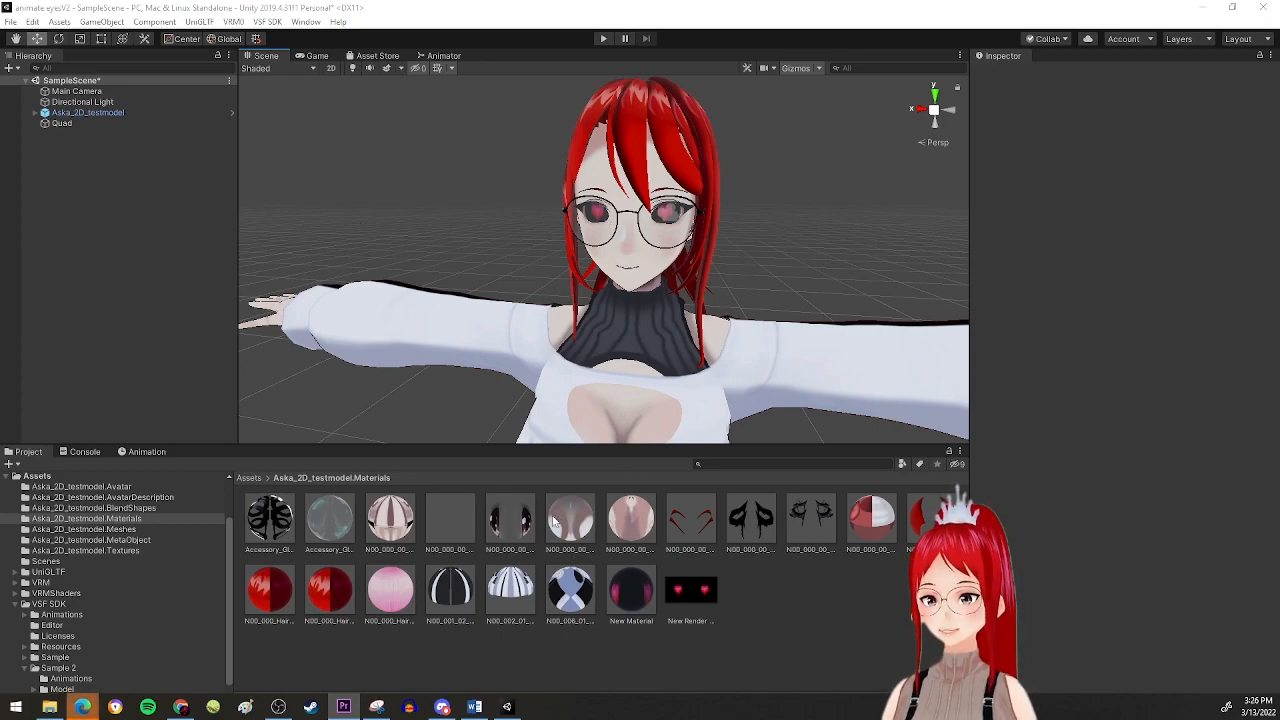
Enable Emission on New Material and assign New Render Texture as its emission color map.
{"action": "left_click", "coordinate": [631, 593]}
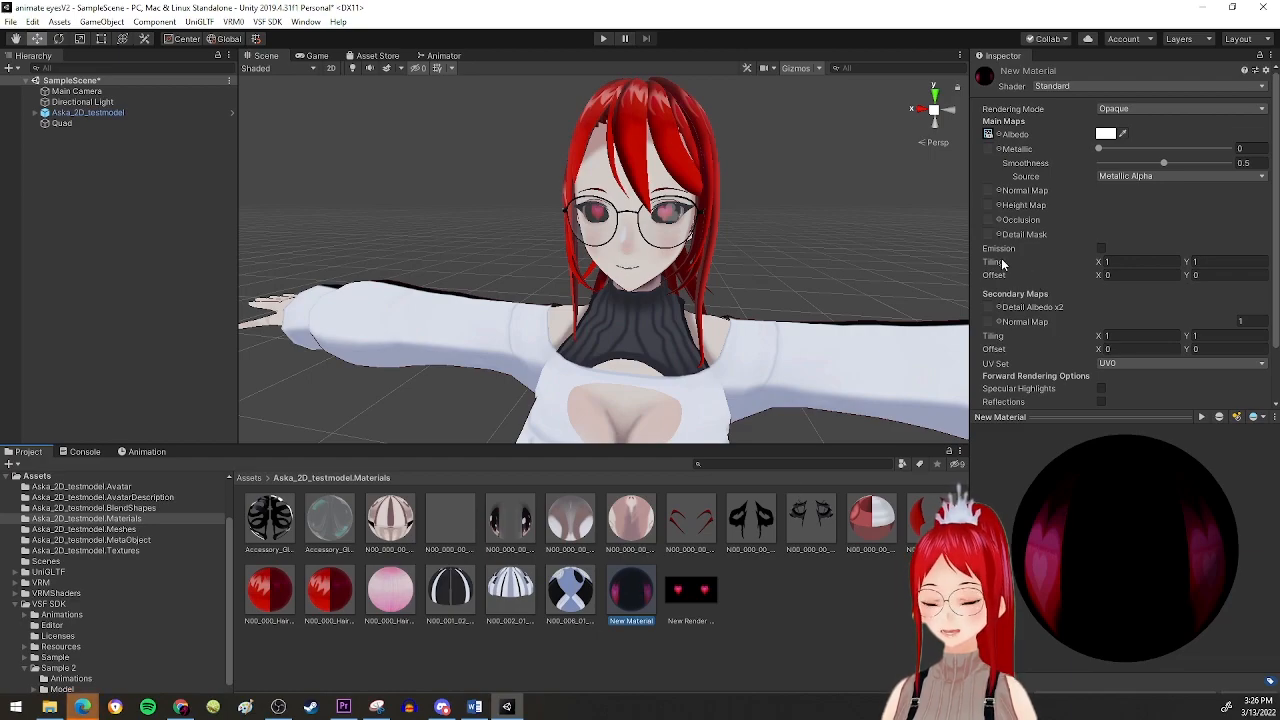
{"action": "left_click", "coordinate": [1100, 249]}
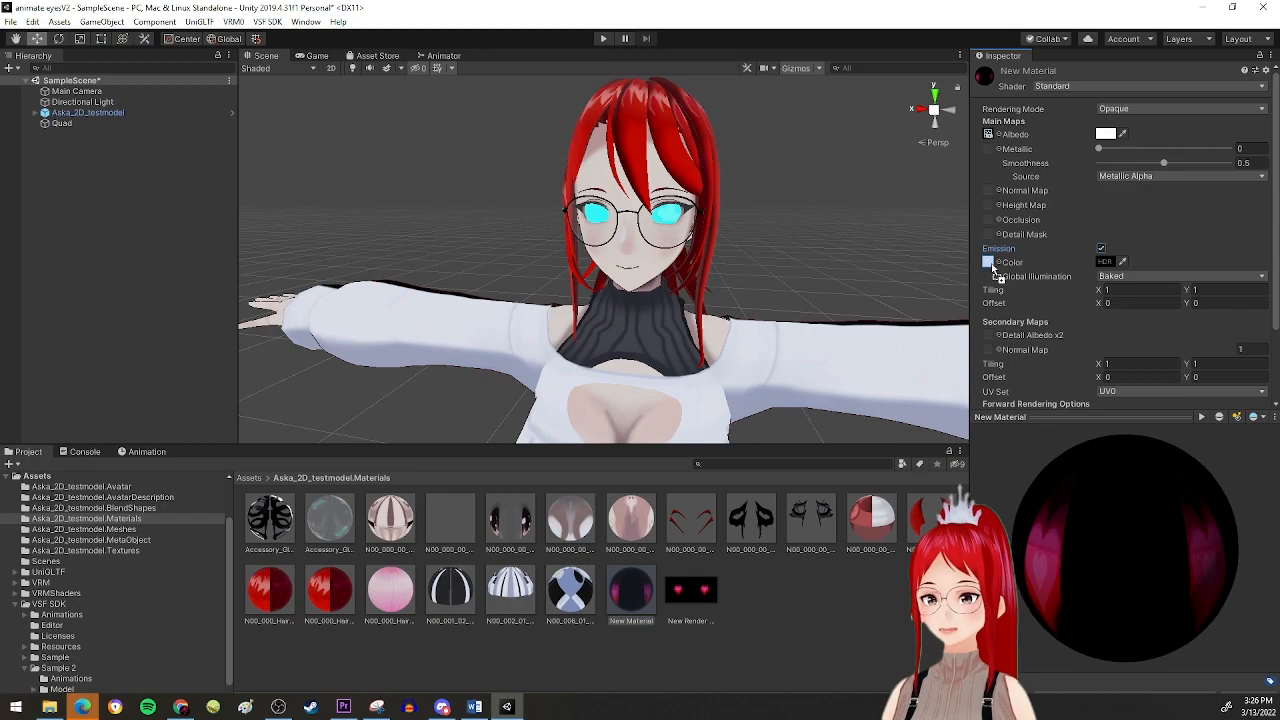
{"action": "left_click_drag", "start_coordinate": [993, 270], "coordinate": [988, 263]}
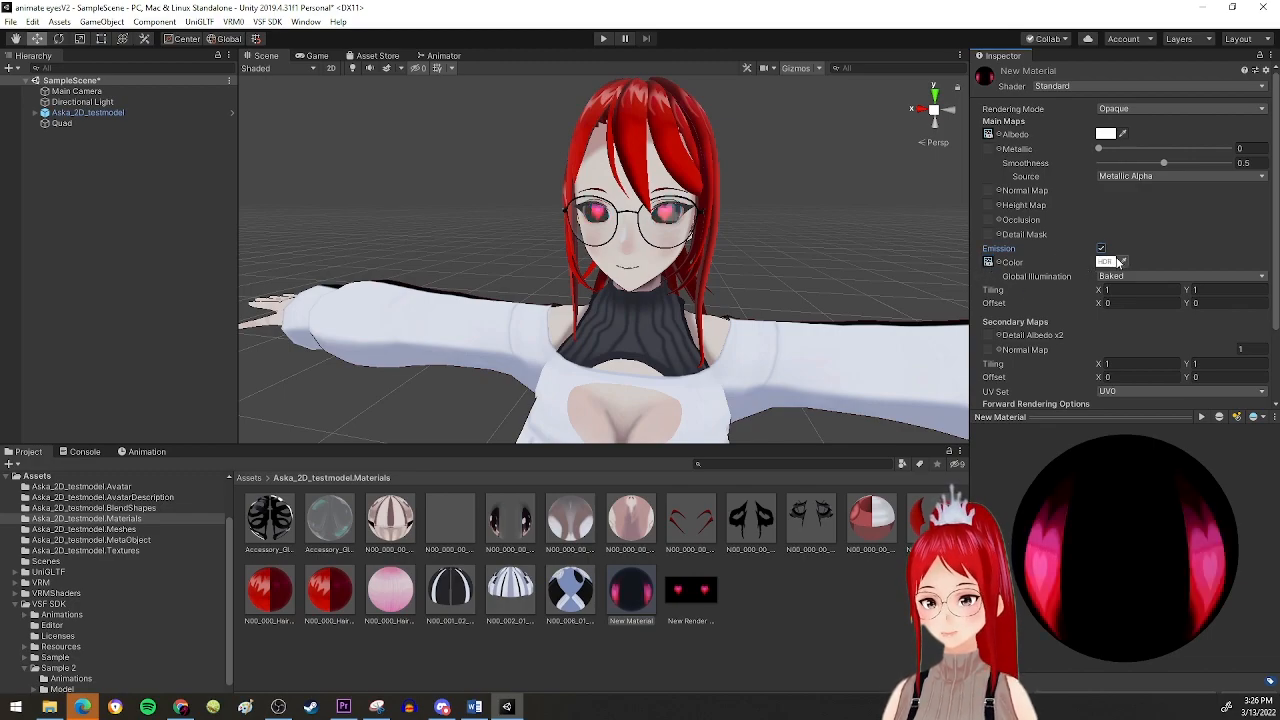
Set the HDR intensity of New Material's emission color to 5.1.
{"action": "left_click", "coordinate": [1107, 261]}
{"action": "left_click_drag", "start_coordinate": [1077, 425], "coordinate": [1095, 420]}
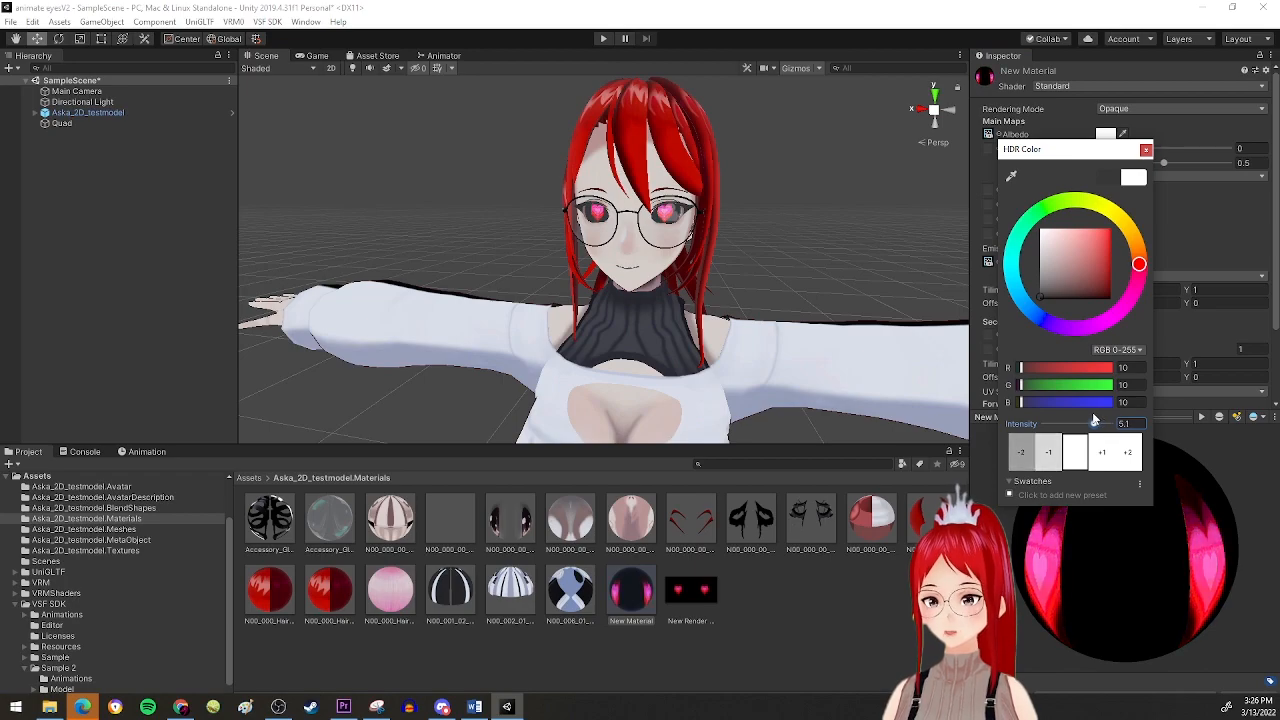
{"action": "left_click", "coordinate": [1146, 150]}
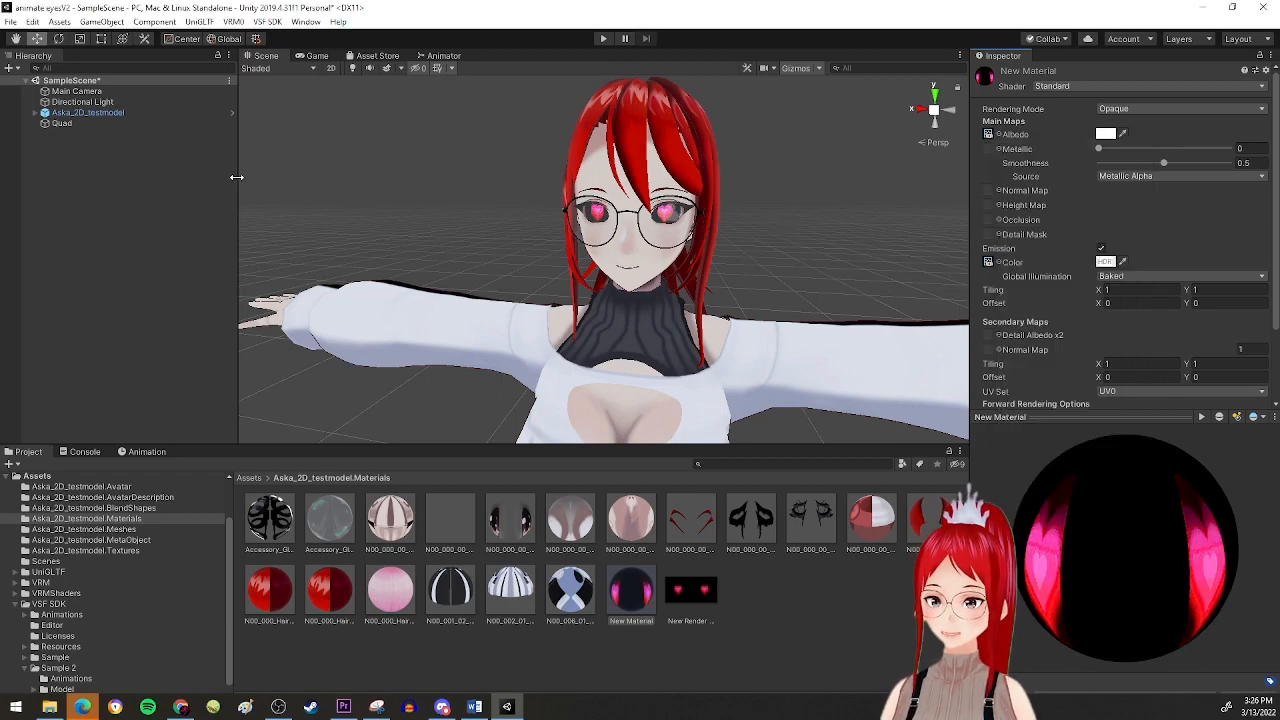
Expand the Aska_2D_testmodel bone hierarchy down to J_Bip_C_Head and make the Quad a child of that head bone.
{"action": "left_click", "coordinate": [88, 113]}
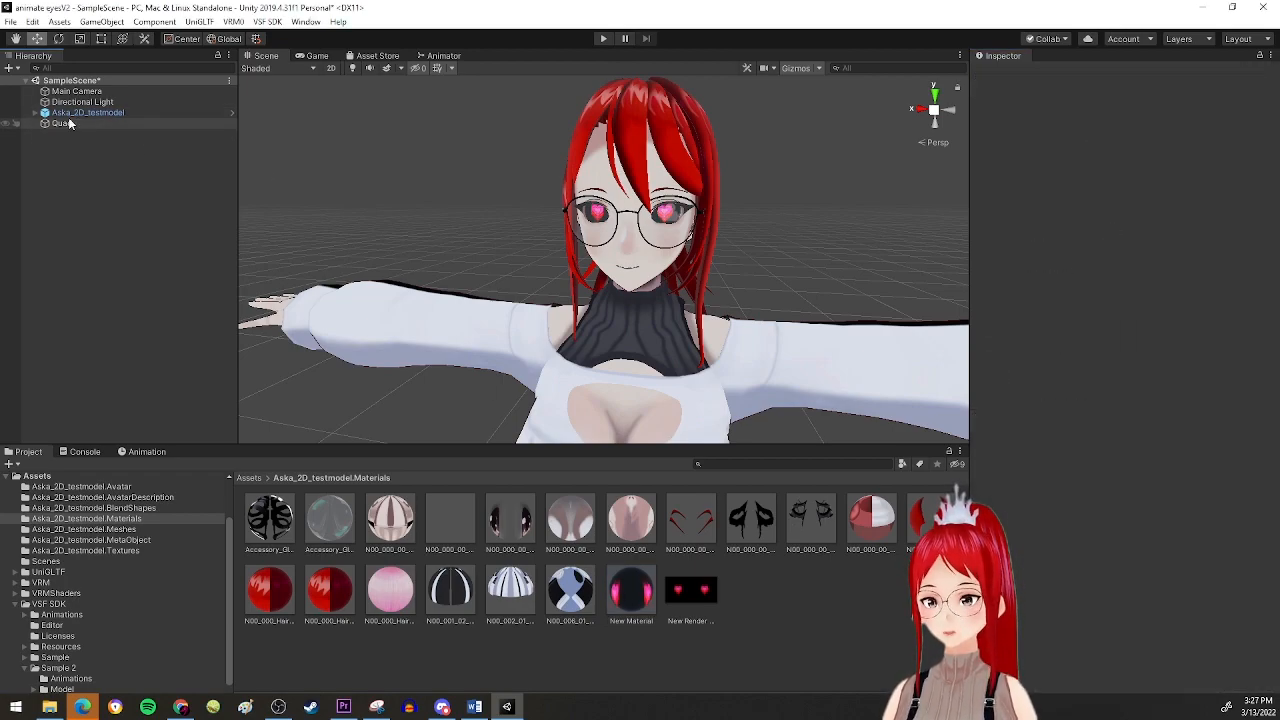
{"action": "left_click", "coordinate": [45, 123]}
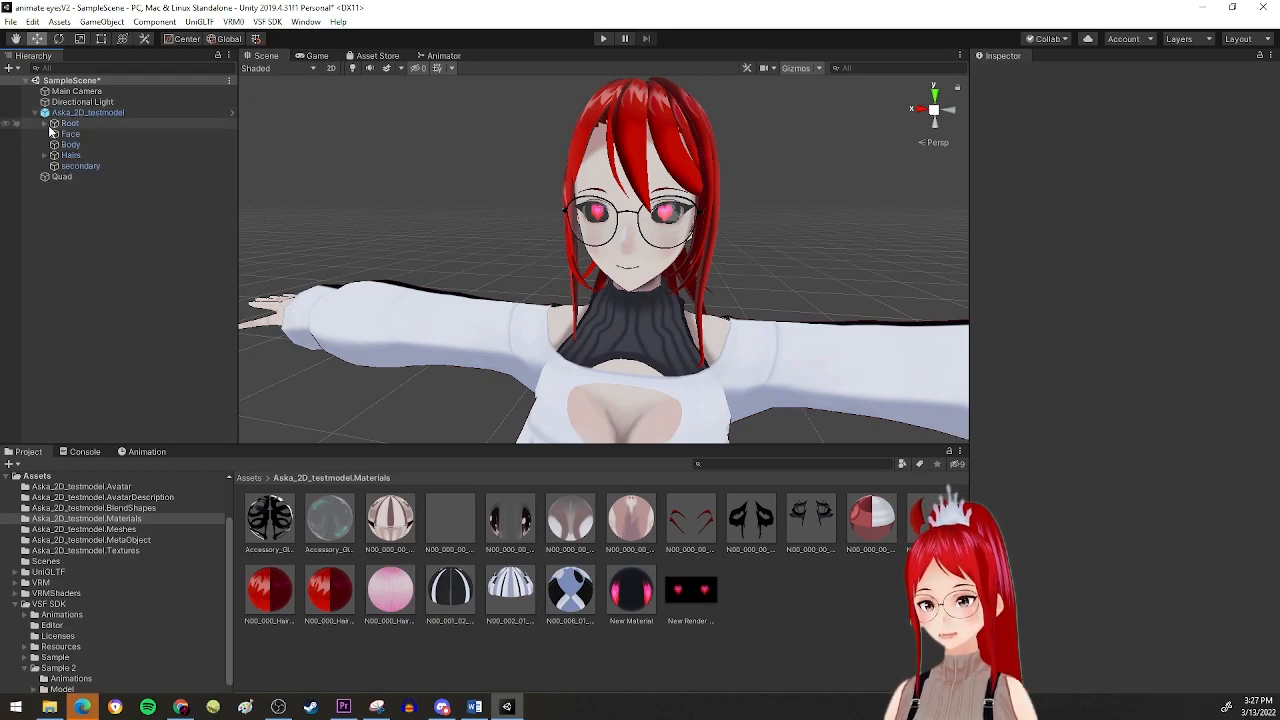
{"action": "left_click", "coordinate": [54, 134]}
{"action": "left_click", "coordinate": [82, 176]}
{"action": "left_click", "coordinate": [91, 187]}
{"action": "left_click", "coordinate": [91, 219]}
{"action": "left_click", "coordinate": [101, 230]}
{"action": "left_click", "coordinate": [61, 423]}
{"action": "left_click_drag", "start_coordinate": [61, 428], "coordinate": [160, 231]}
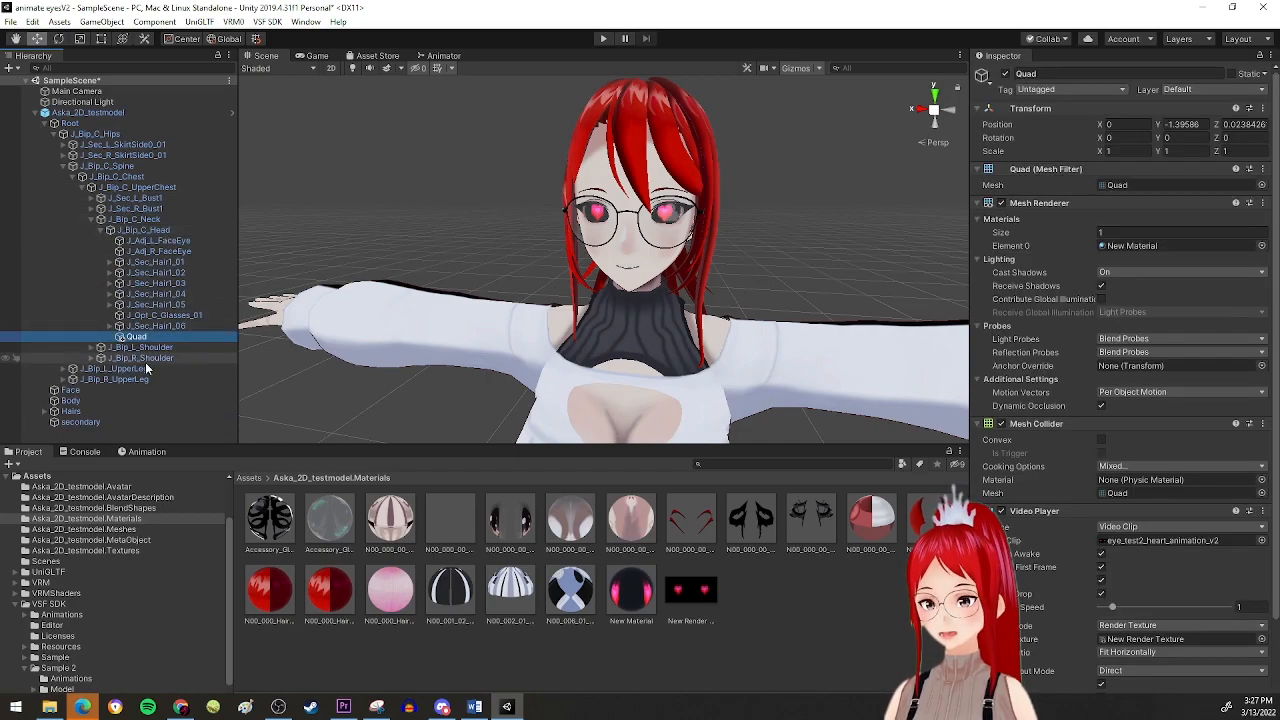
Set the Quad's X and Y scale to 0.
{"action": "left_click", "coordinate": [1079, 154]}
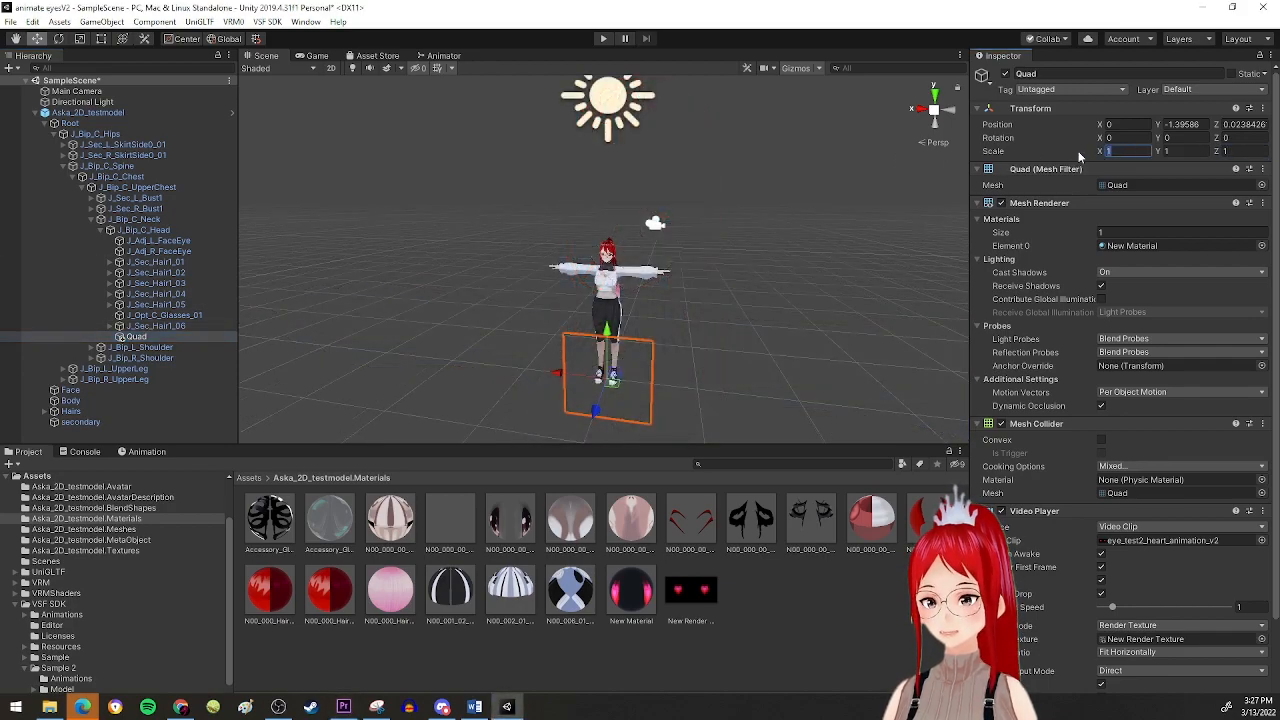
{"action": "type", "text": "0"}
{"action": "key", "text": "Tab"}
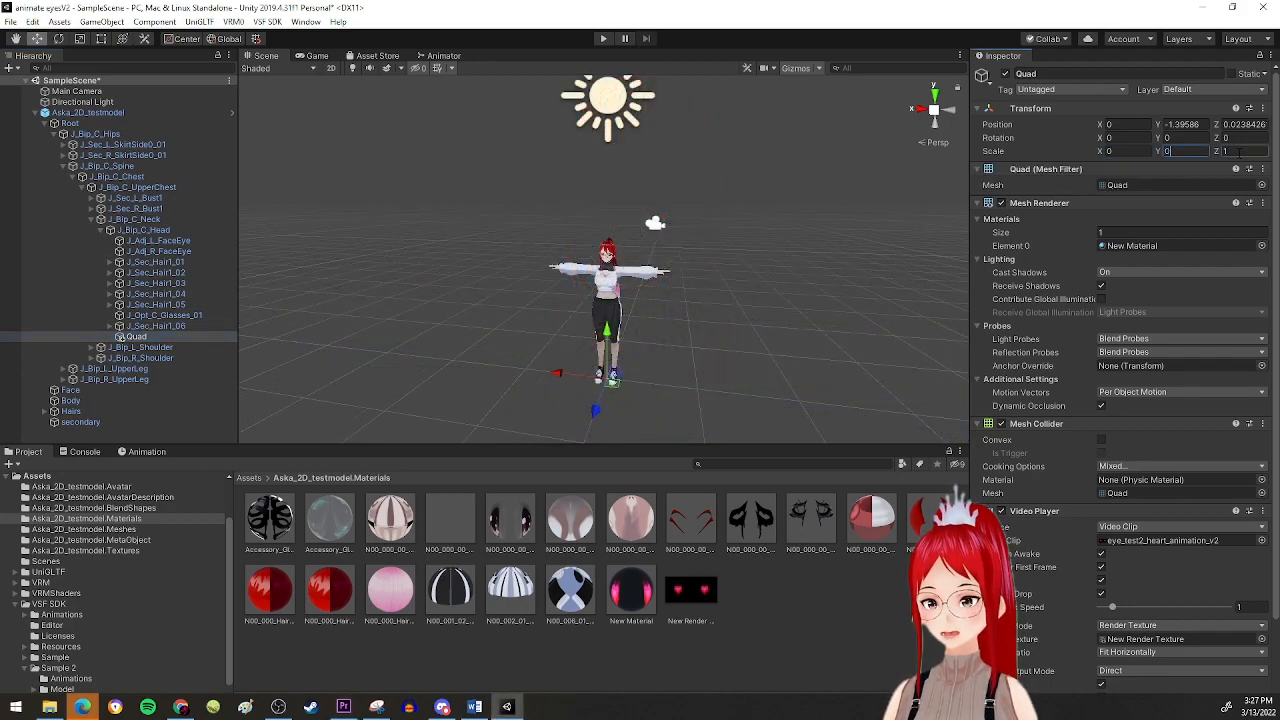
Start exporting Aska_2D_testmodel as a VSFAvatar and choose the animated textures folder as the destination.
{"action": "left_click", "coordinate": [144, 110]}
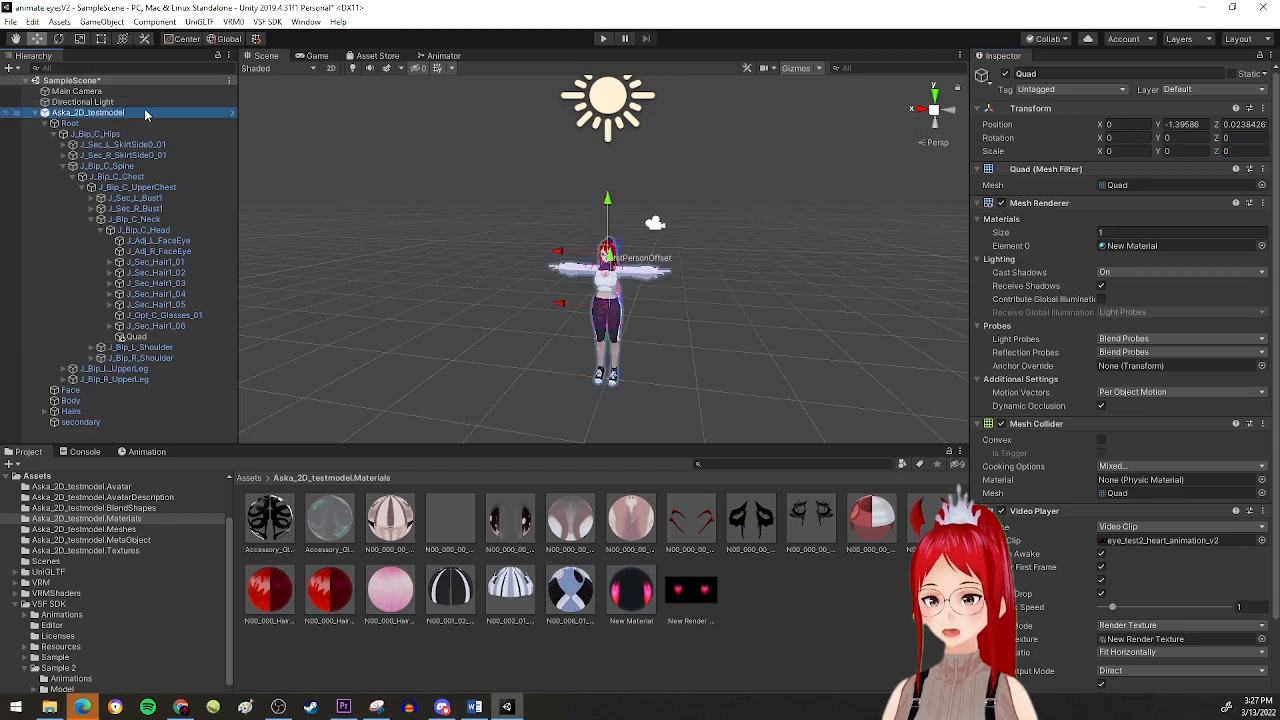
{"action": "left_click", "coordinate": [267, 21]}
{"action": "left_click", "coordinate": [308, 37]}
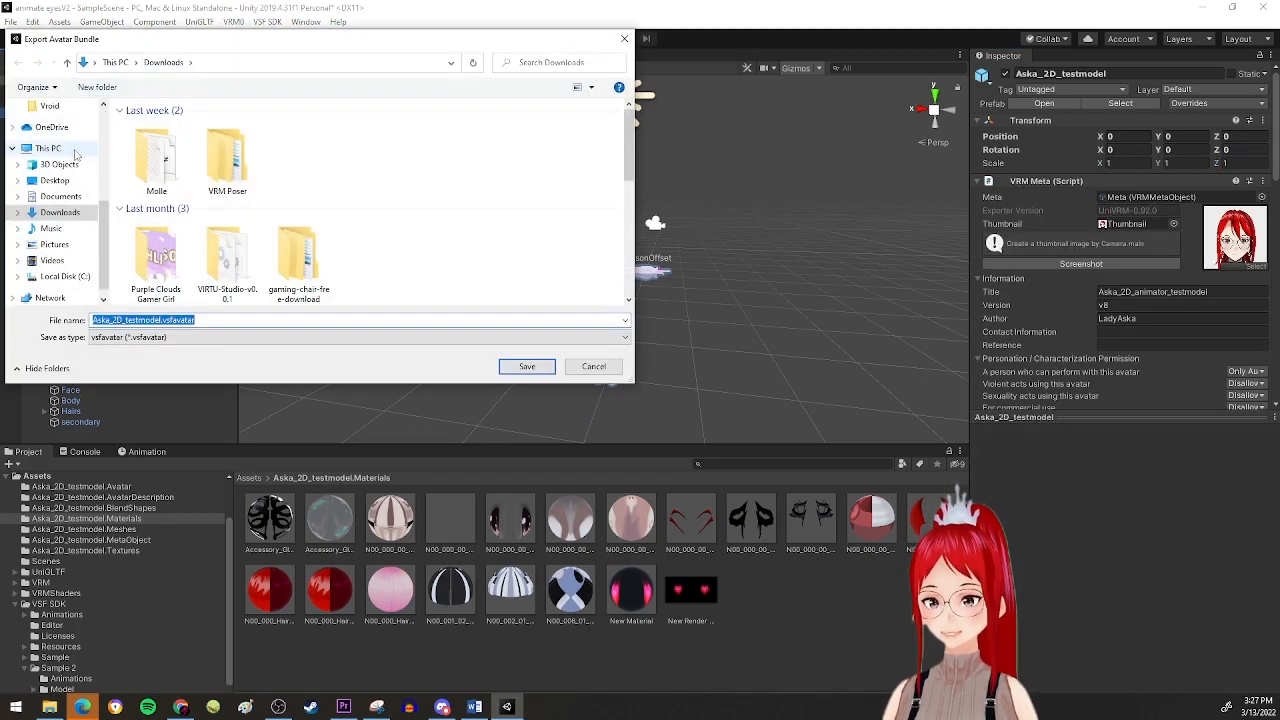
{"action": "scroll", "coordinate": [75, 153], "scroll_direction": "up", "scroll_amount": 3}
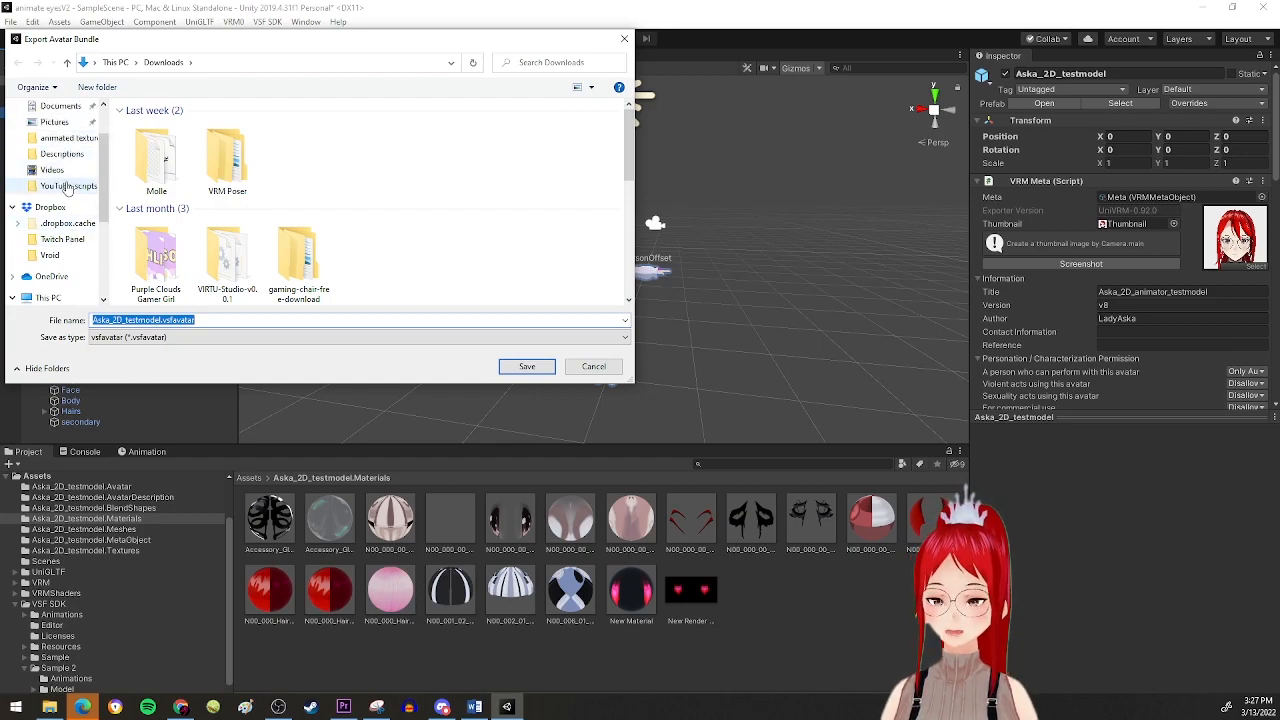
{"action": "scroll", "coordinate": [67, 190], "scroll_direction": "up", "scroll_amount": 1}
{"action": "left_click", "coordinate": [69, 172]}
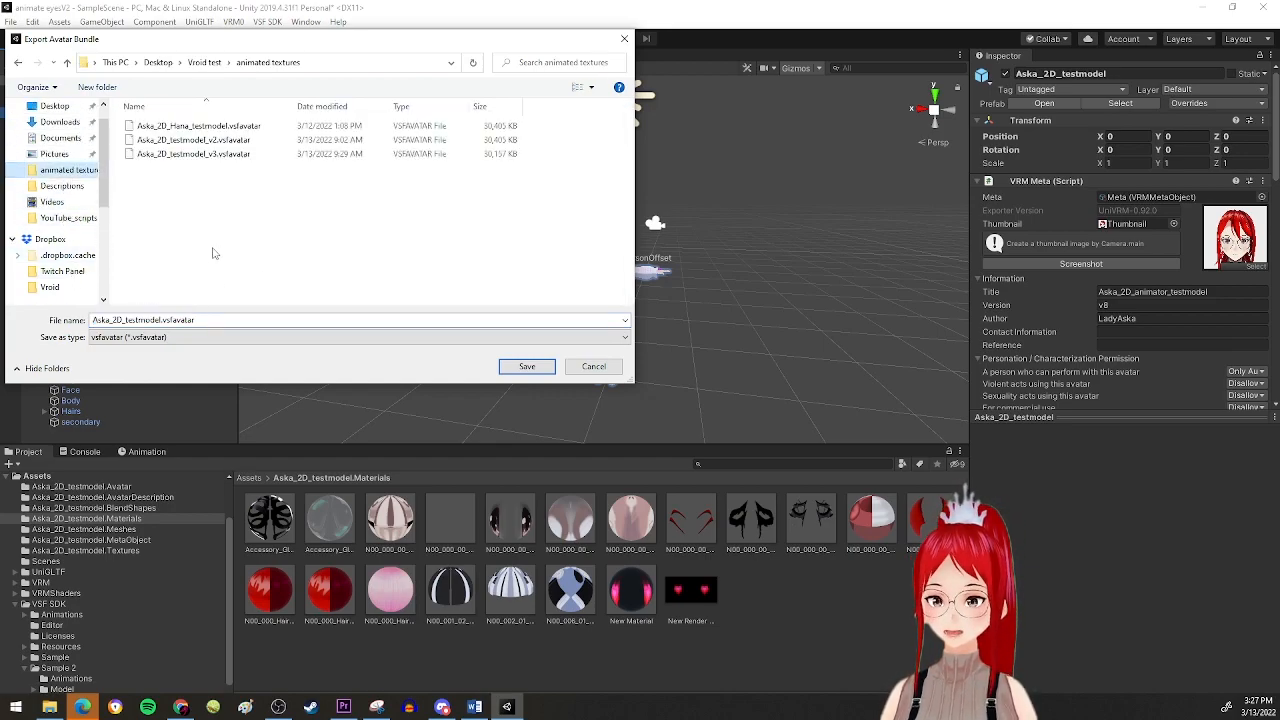
Reuse the existing file name Aska_2D_testmodel_v3.vsfavatar as the base for the export's name and edit its version number.
{"action": "left_click", "coordinate": [220, 155]}
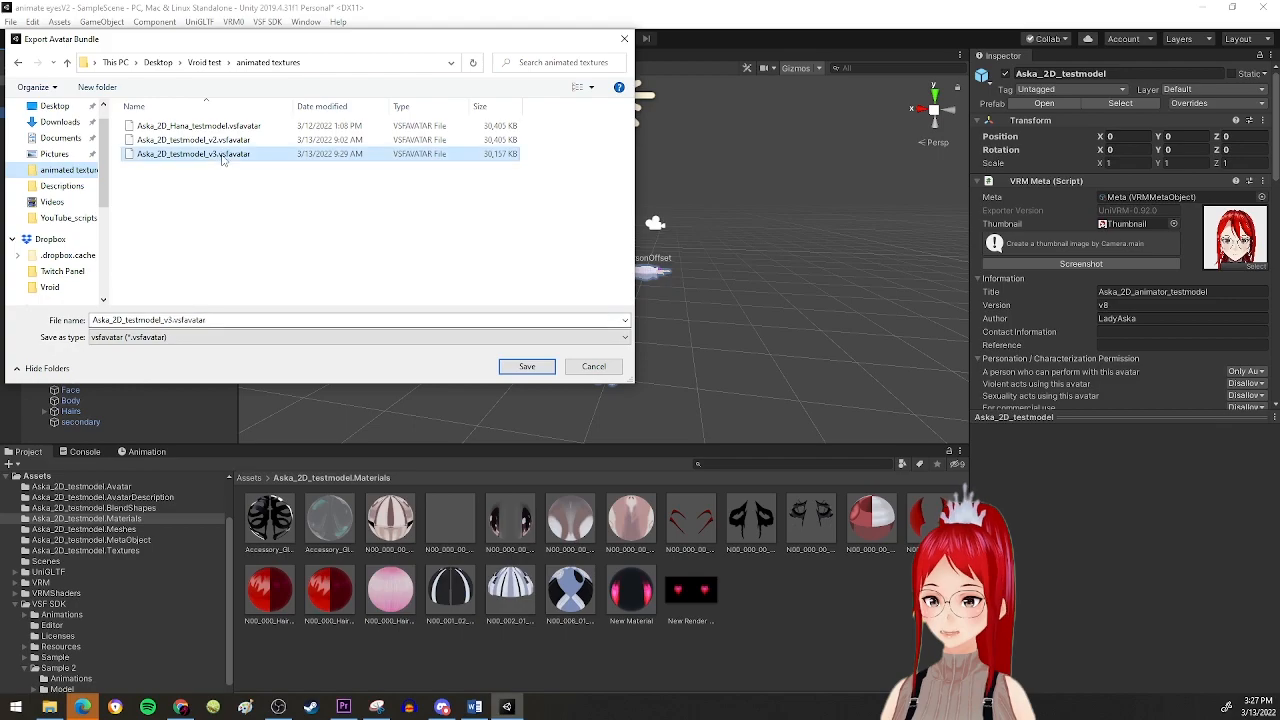
{"action": "left_click", "coordinate": [171, 319]}
{"action": "key", "text": "BackSpace"}
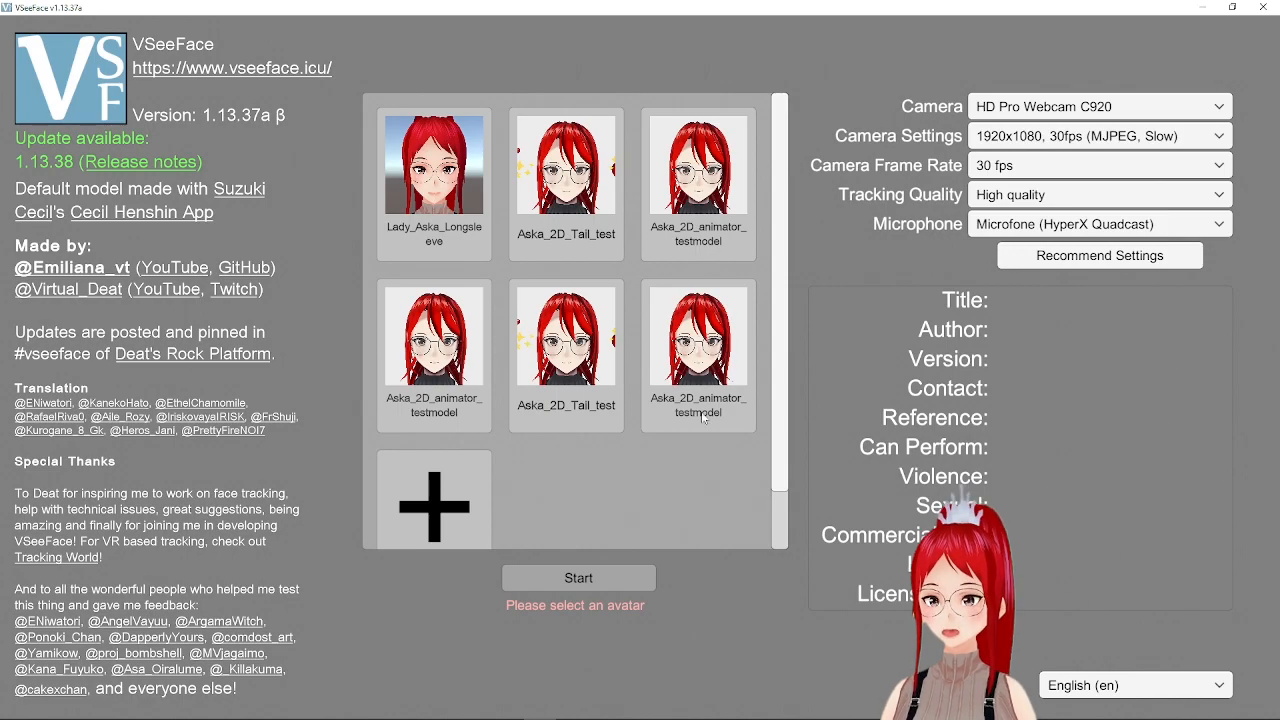
In VSeeFace, start the last Aska_2D_animator_testmodel avatar in the list and inspect its animated heart eyes up close.
{"action": "left_click", "coordinate": [681, 339]}
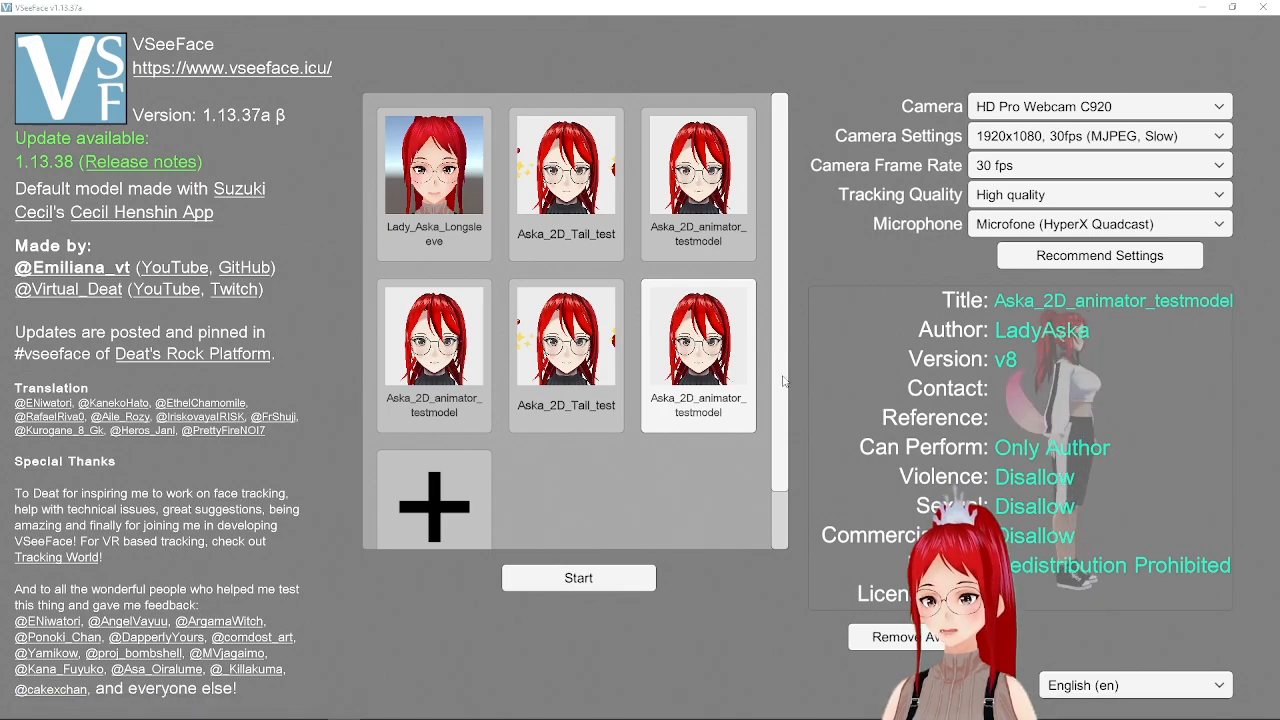
{"action": "left_click", "coordinate": [578, 578]}
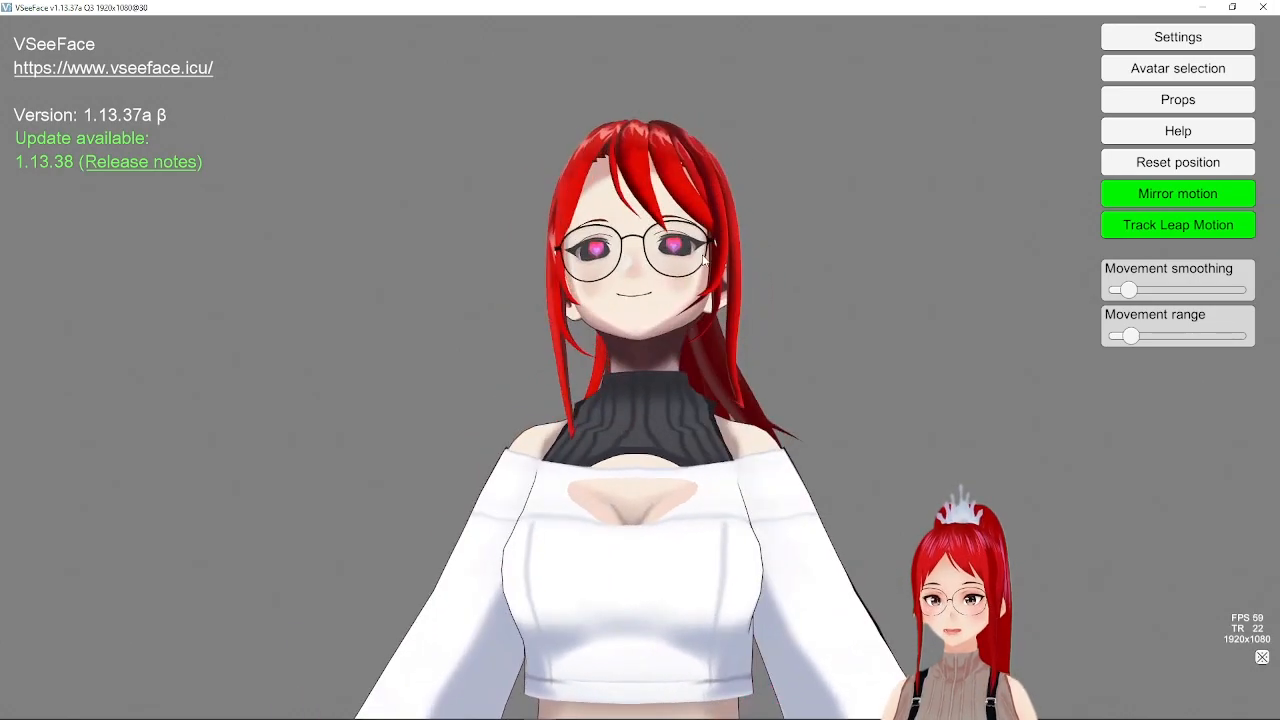
{"action": "scroll", "coordinate": [704, 260], "scroll_direction": "up", "scroll_amount": 6}
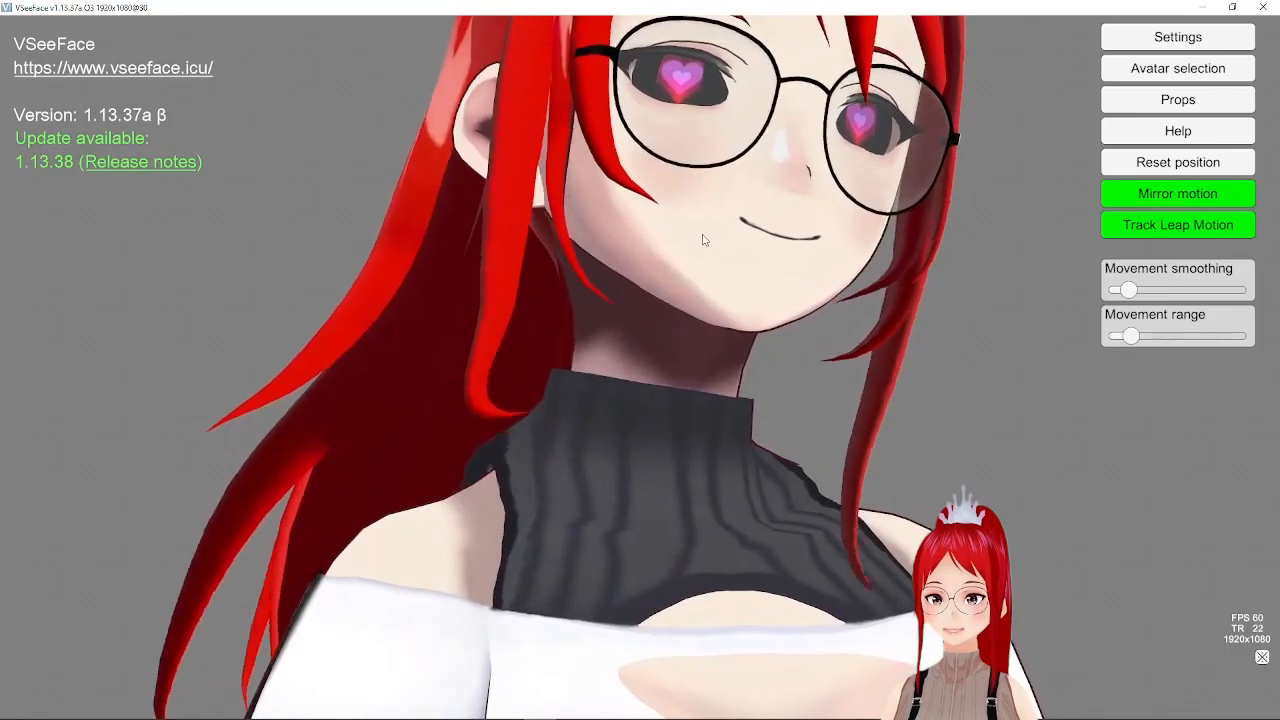
{"action": "scroll", "coordinate": [703, 240], "scroll_direction": "down", "scroll_amount": 5}
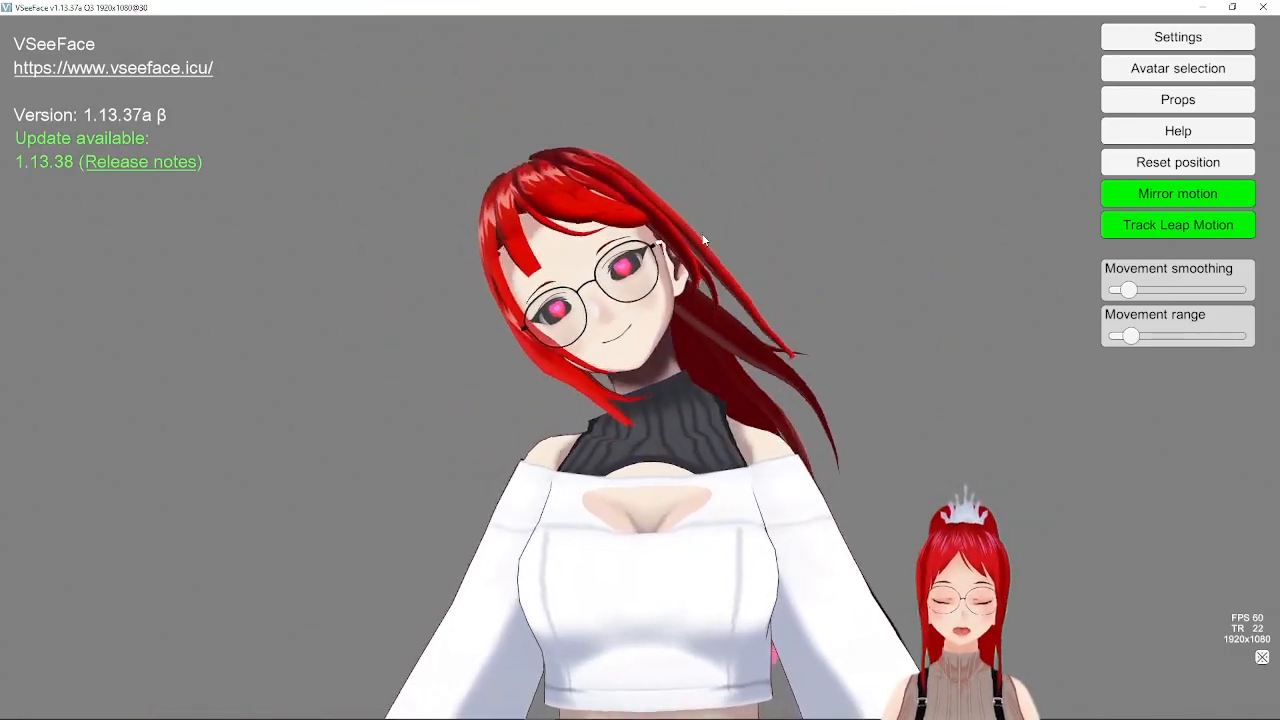